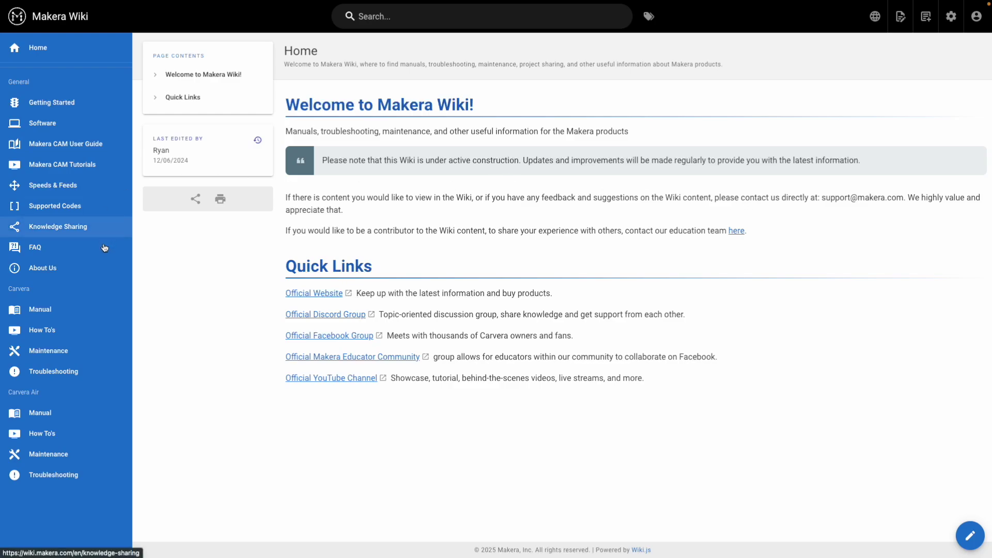
- Open the wiki's Knowledge Sharing page and find the Spring 2025 Example Projects files, including the egg rotation relief
left_click(69, 228)
scroll(369, 240, "down", 12)
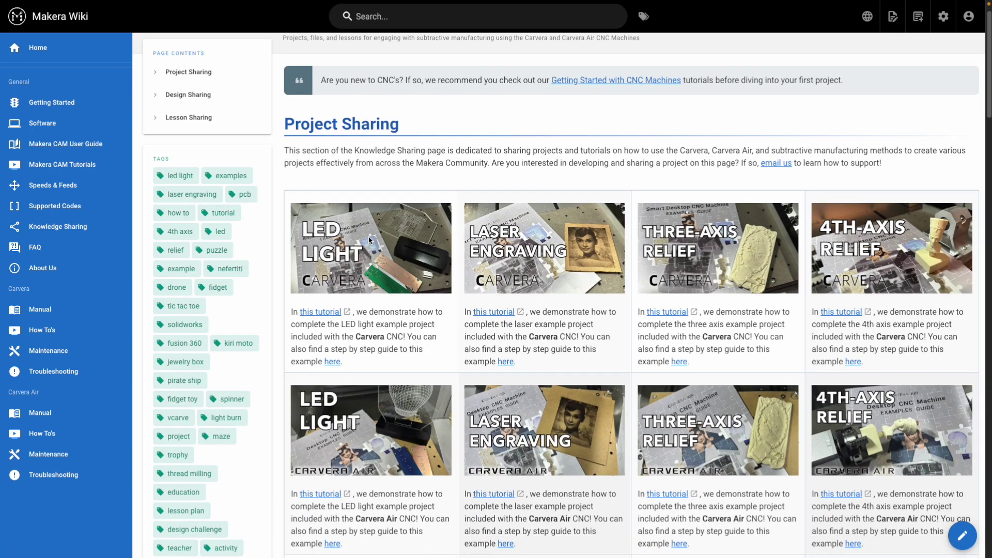
scroll(369, 240, "down", 15)
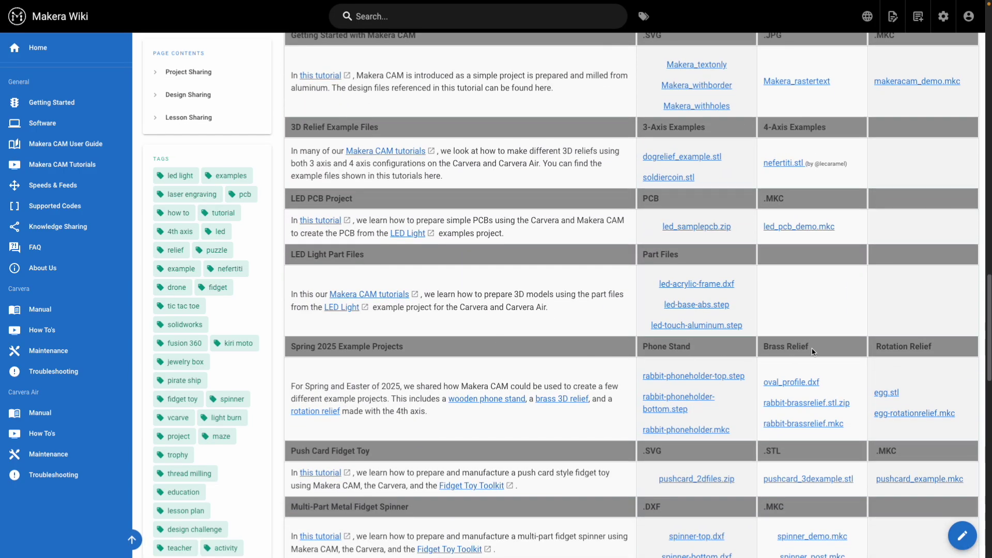
scroll(850, 337, "down", 1)
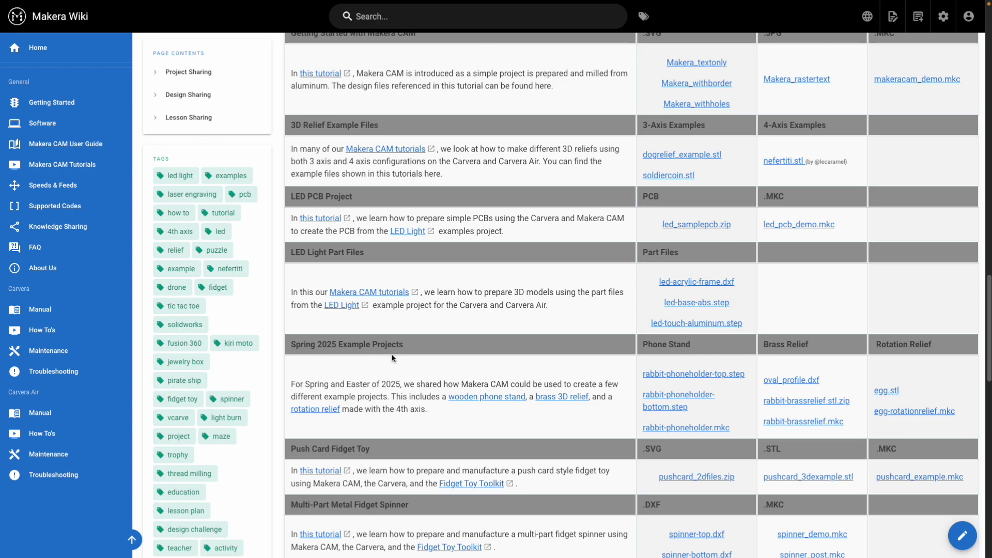
scroll(909, 387, "down", 1)
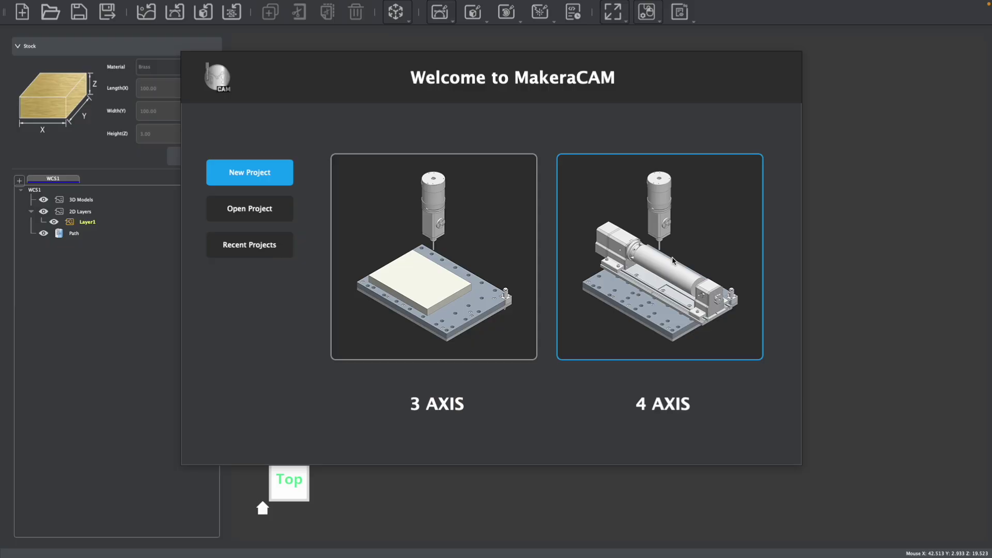
- In MakeraCAM, start a new 4-axis project and set the square hardwood stock's length to 80 mm
left_click(657, 250)
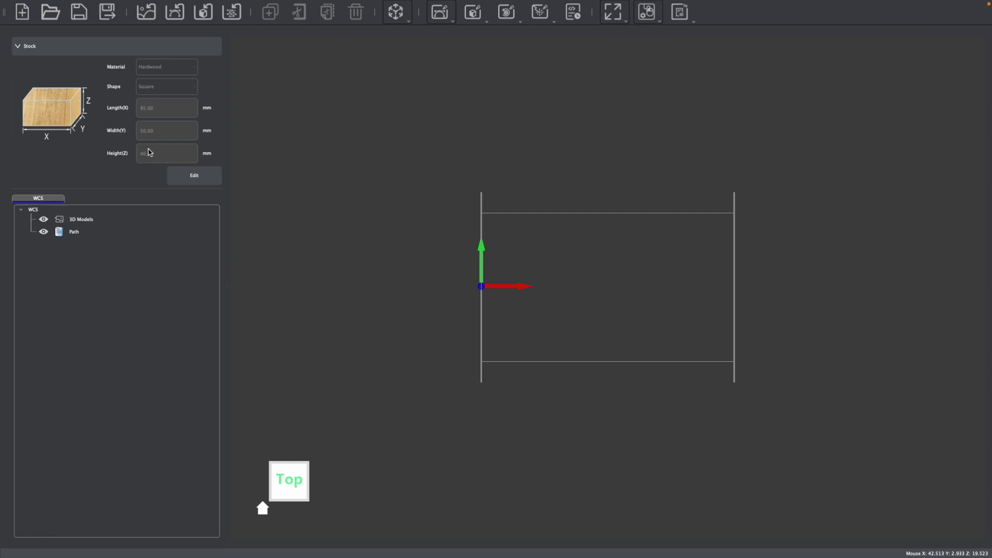
left_click(188, 179)
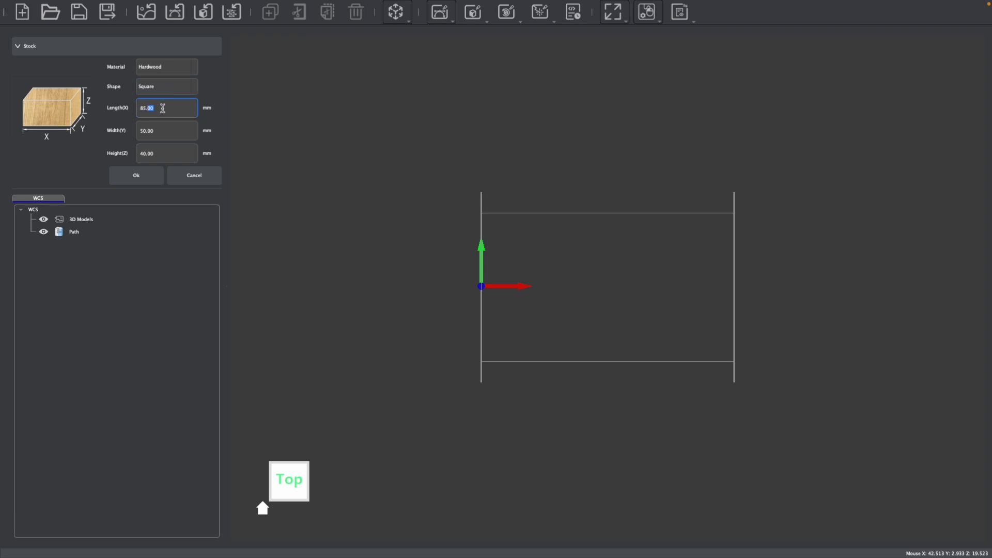
left_click_drag(158, 107, 131, 109)
left_click(174, 133)
left_click_drag(172, 157, 140, 154)
left_click(147, 180)
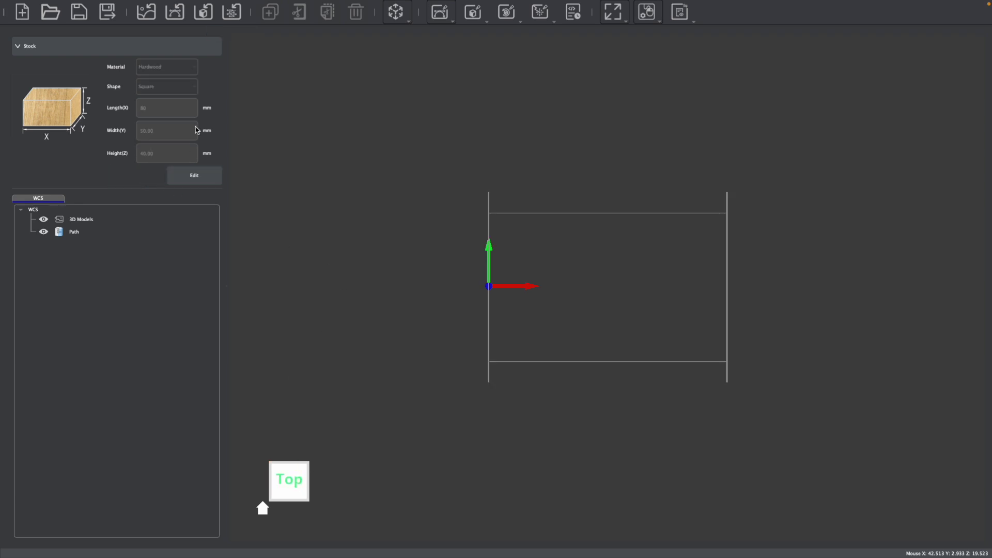
- Import the 3D model Egg.stl from the EasterProjects folder and inspect how it sits in the stock
left_click(203, 14)
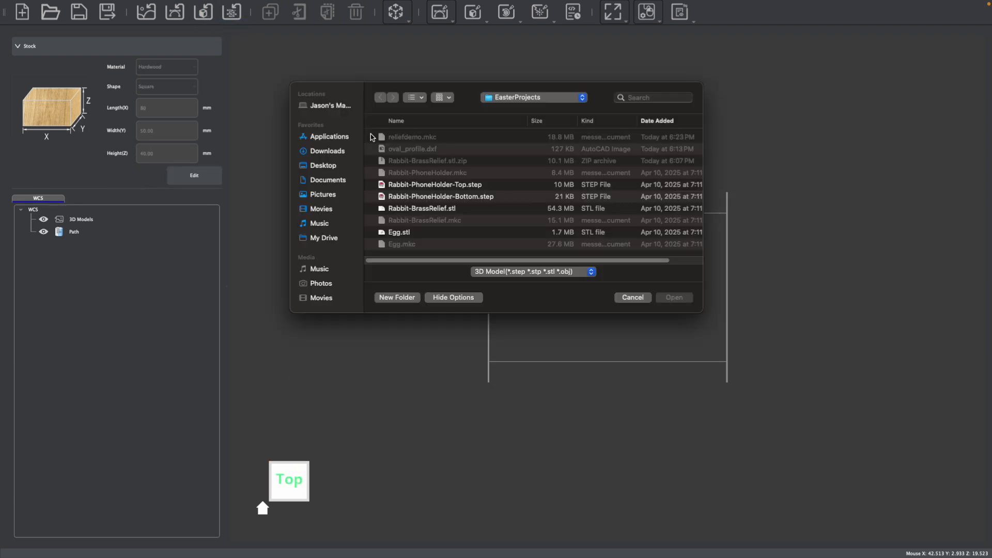
double_click(408, 232)
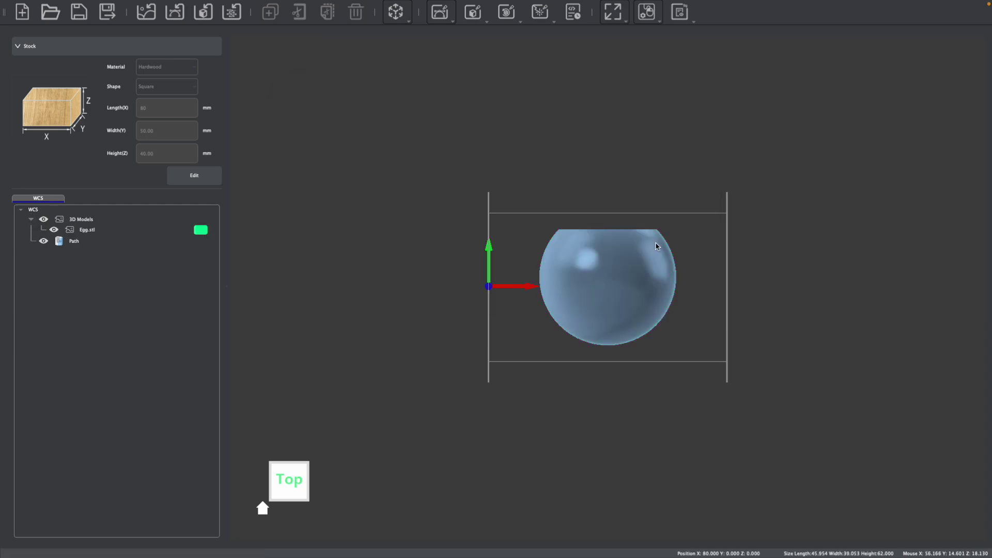
left_click_drag(374, 445, 282, 481)
- Rotate the egg by -90° in the XY, XZ and YZ planes, plus another -90° in XZ, laying it lengthwise along X
left_click(653, 301)
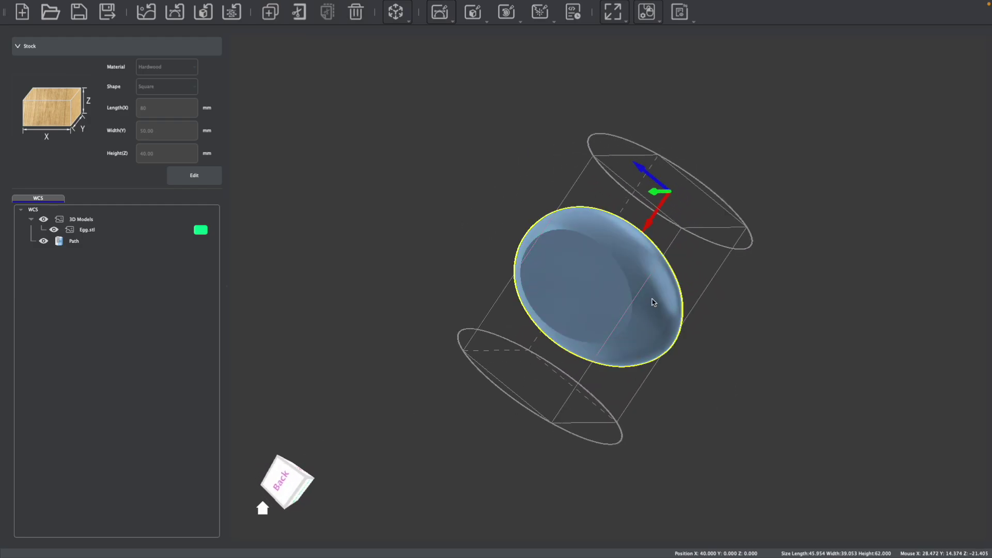
left_click(264, 511)
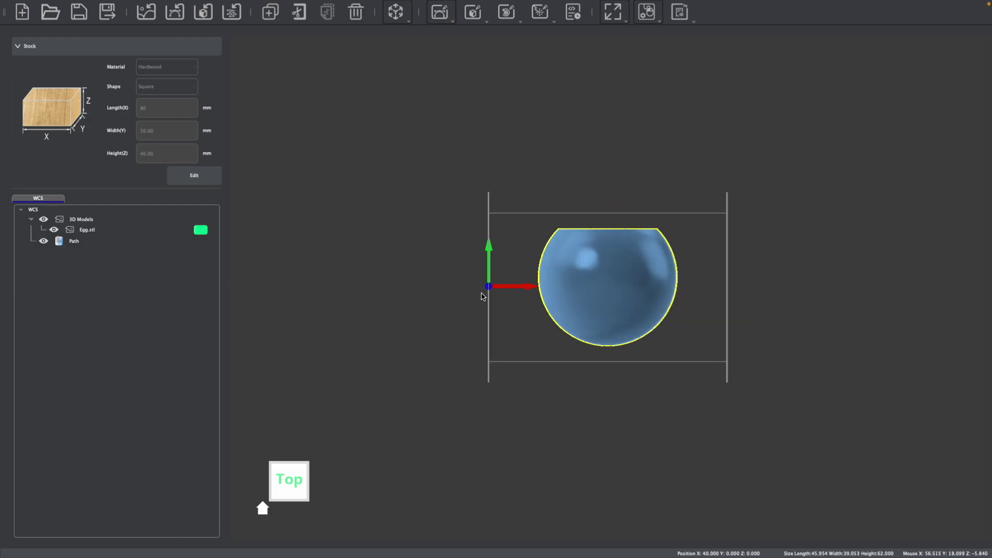
left_click(396, 14)
mouse_move(415, 32)
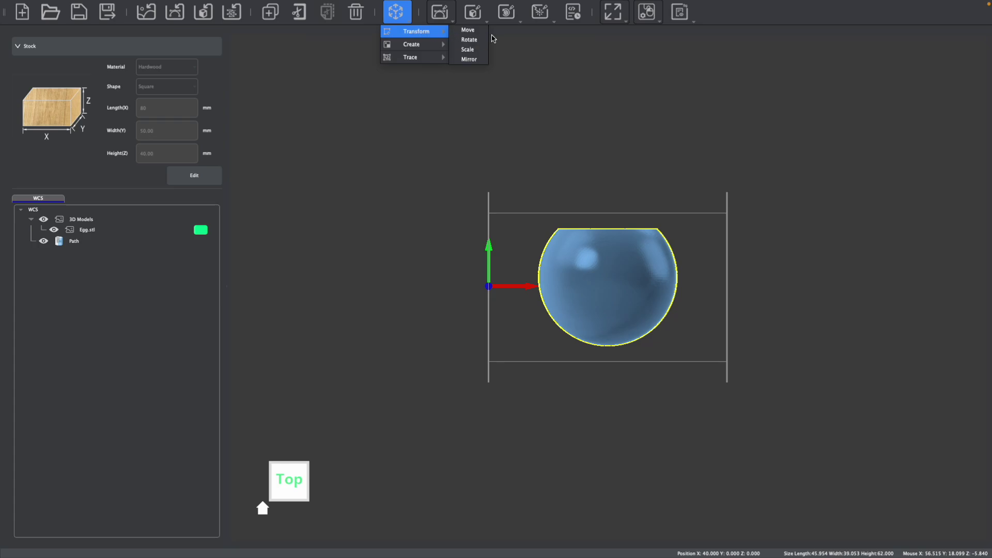
left_click(469, 39)
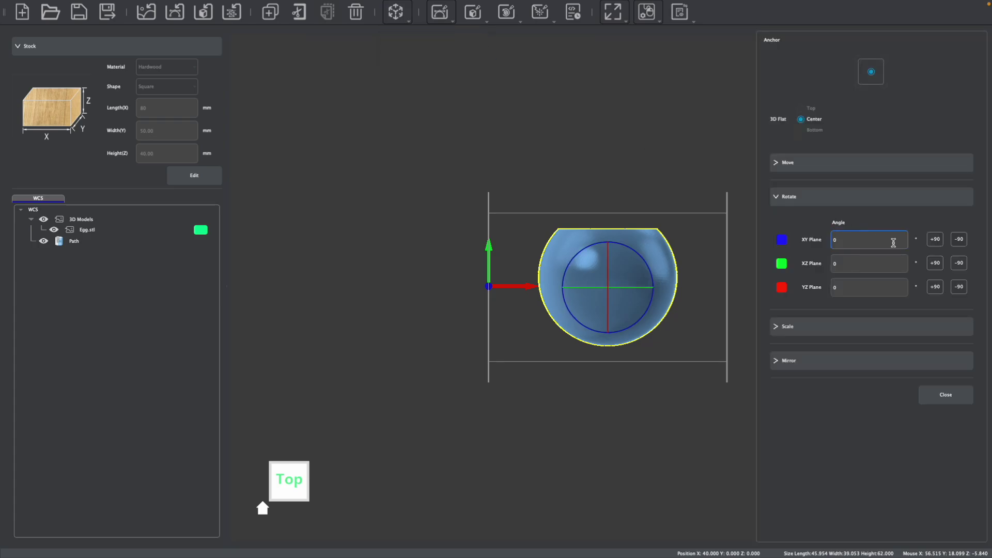
left_click(960, 241)
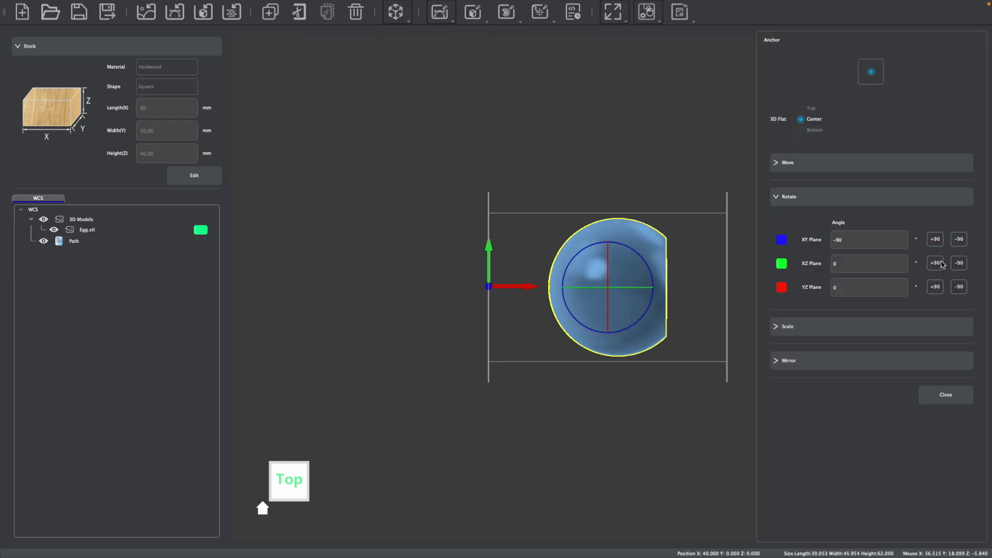
left_click(954, 266)
left_click(958, 287)
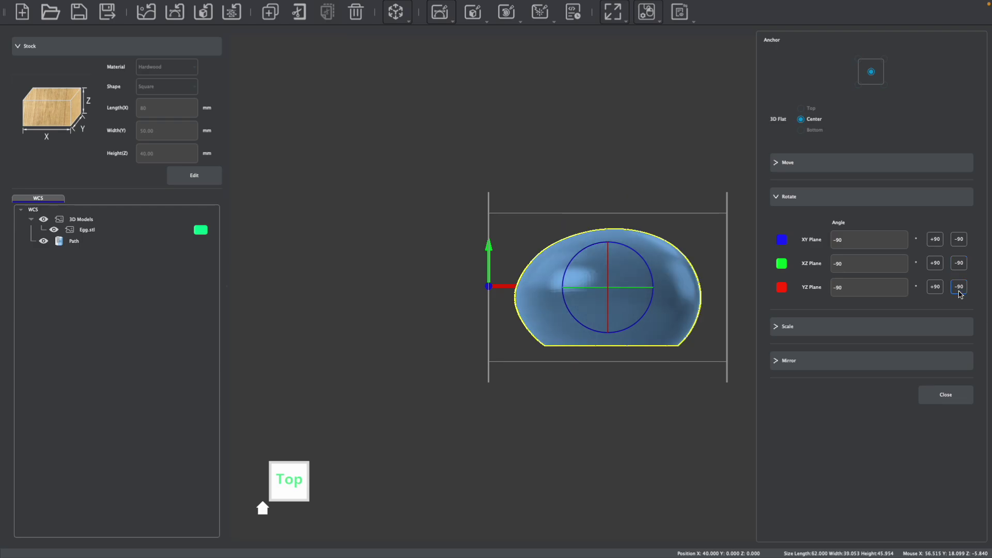
left_click(959, 263)
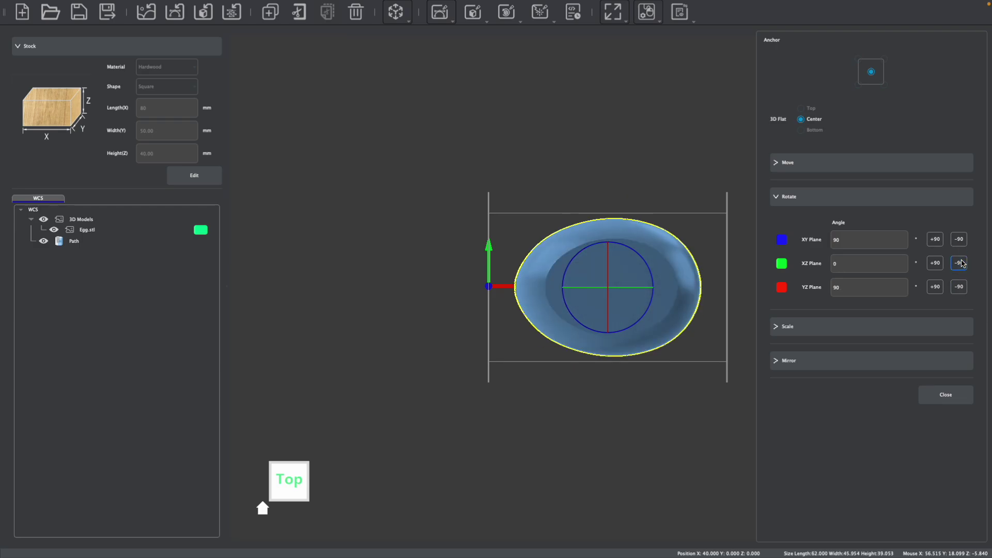
mouse_move(287, 485)
left_mouse_down()
mouse_move(292, 496)
mouse_move(293, 475)
left_mouse_up()
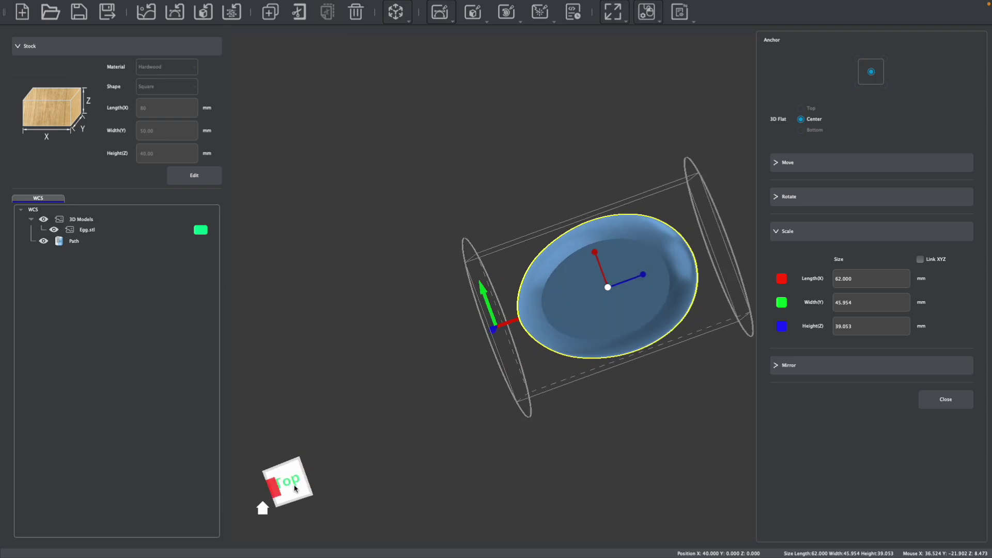
left_click(300, 465)
left_click(300, 465)
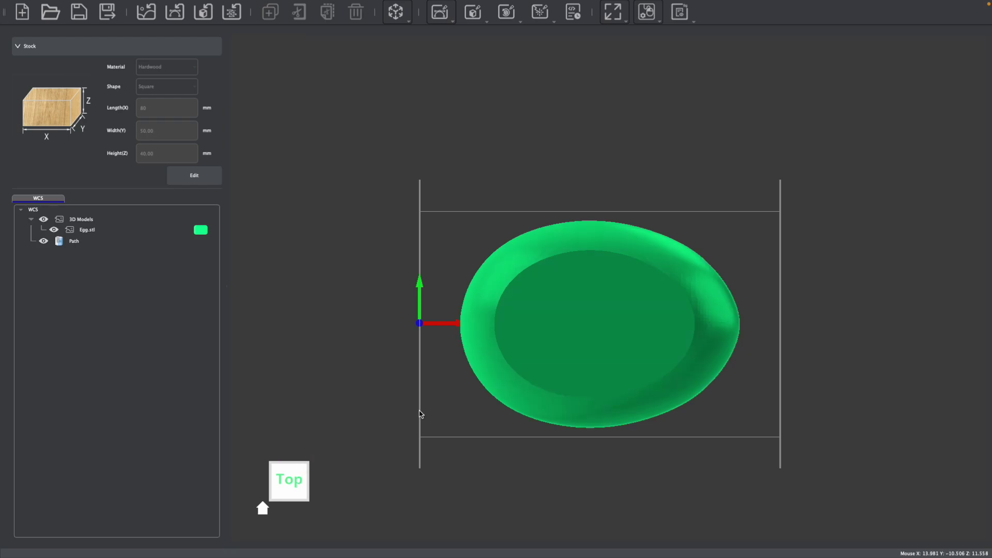
- Create a 3D cylinder model with a diameter of 20 and a height of 10 next to the egg
left_click(306, 471)
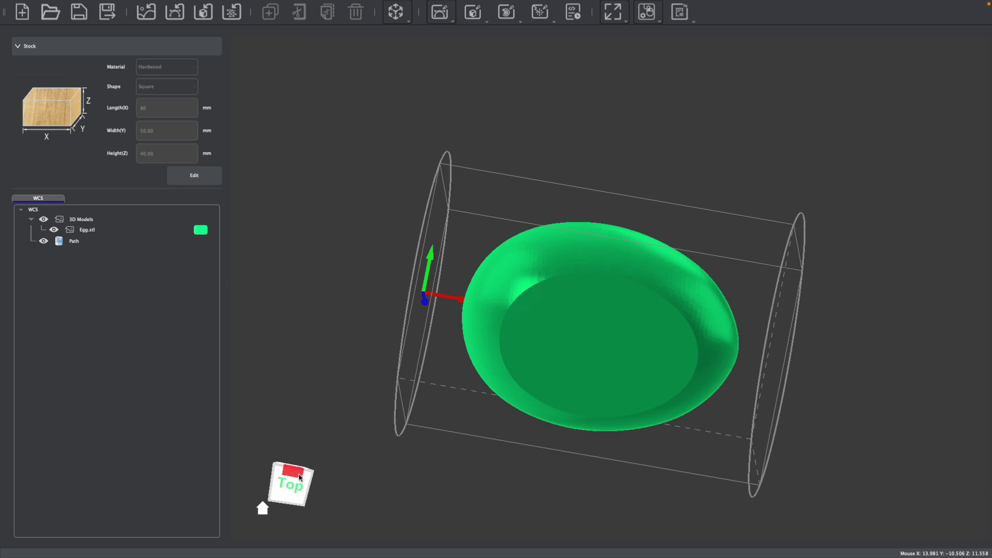
left_click(284, 468)
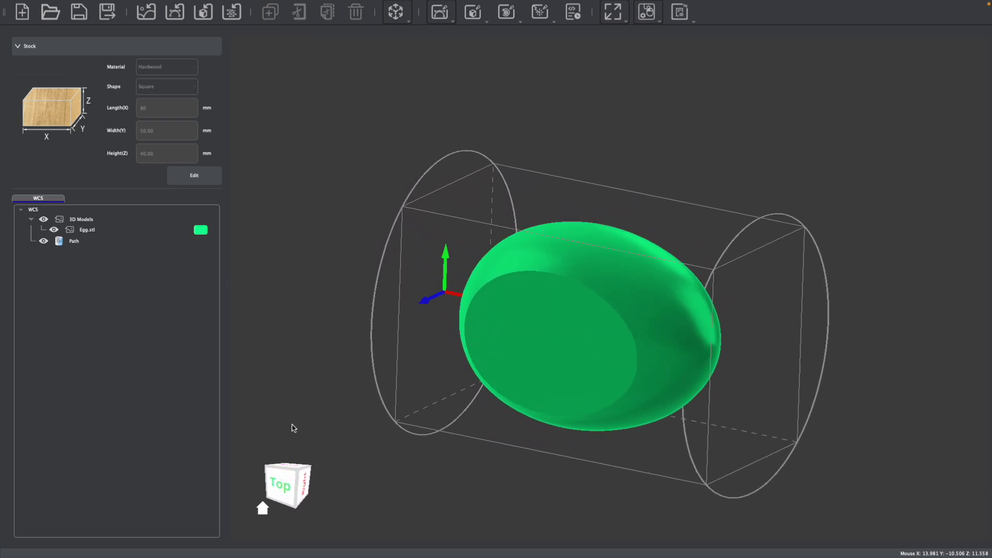
left_click(403, 20)
mouse_move(411, 46)
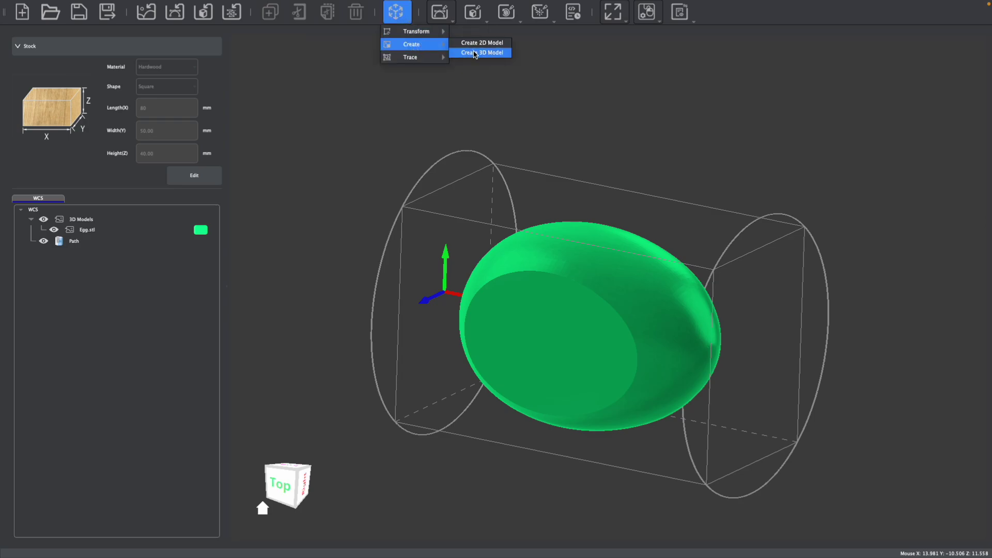
left_click(475, 53)
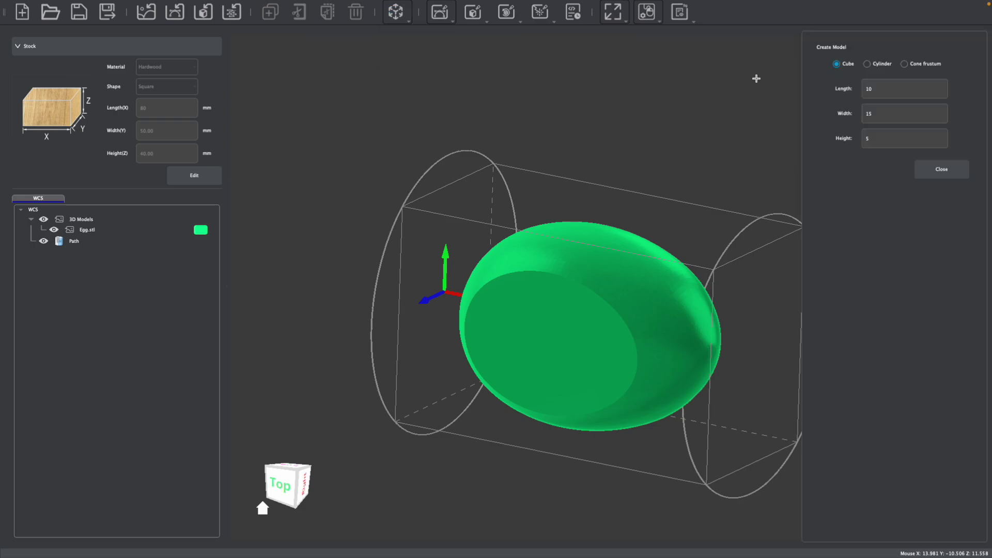
left_click(867, 64)
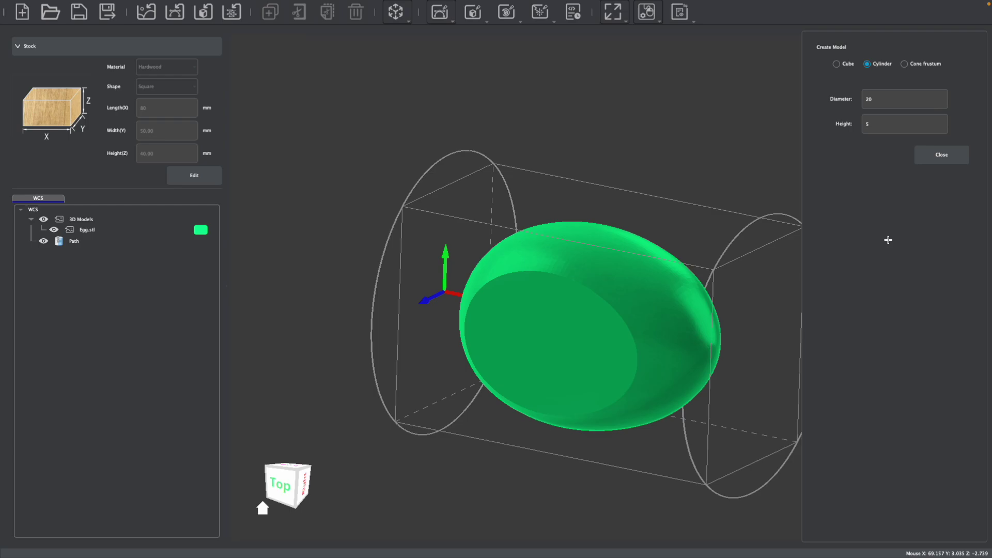
double_click(884, 97)
left_click(872, 125)
key("Return")
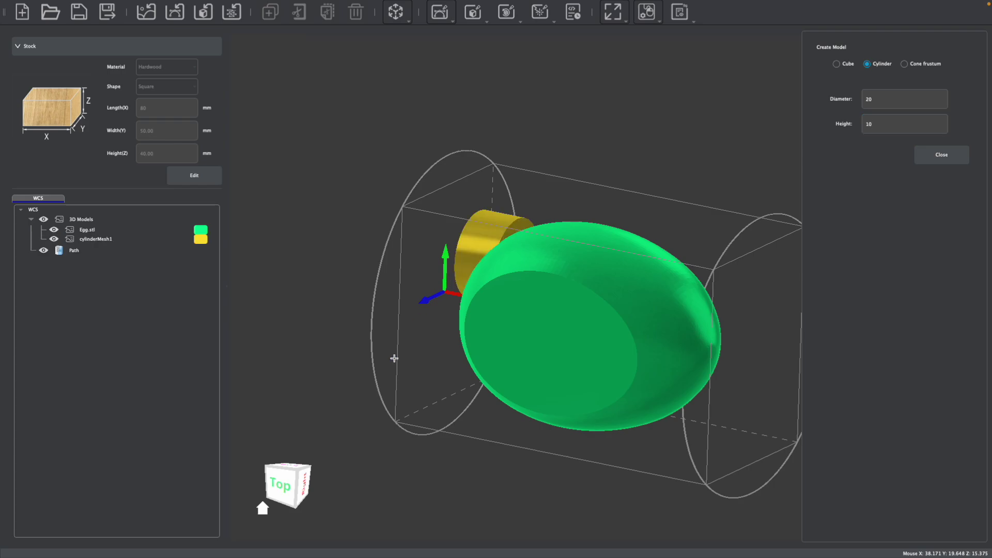
left_click_drag(300, 473, 281, 488)
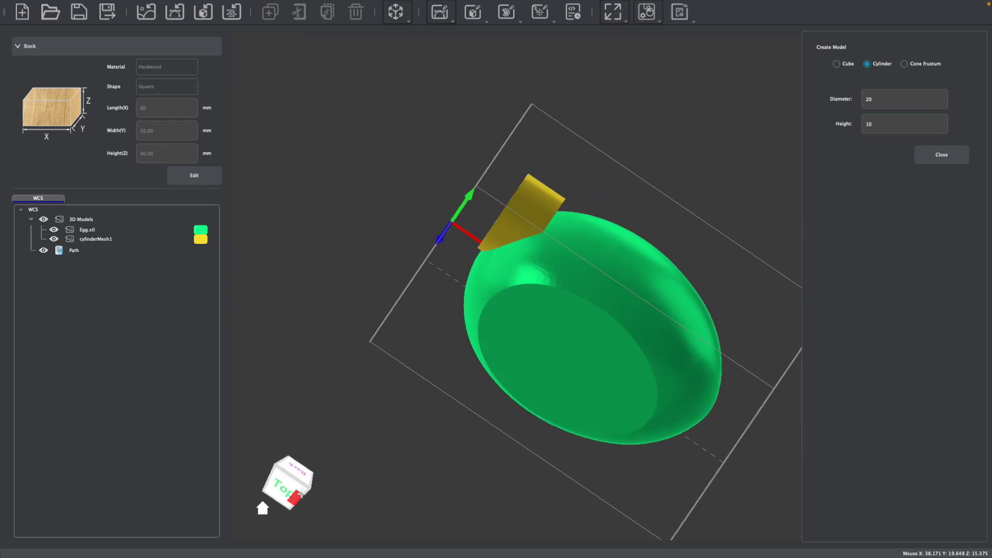
left_click(281, 488)
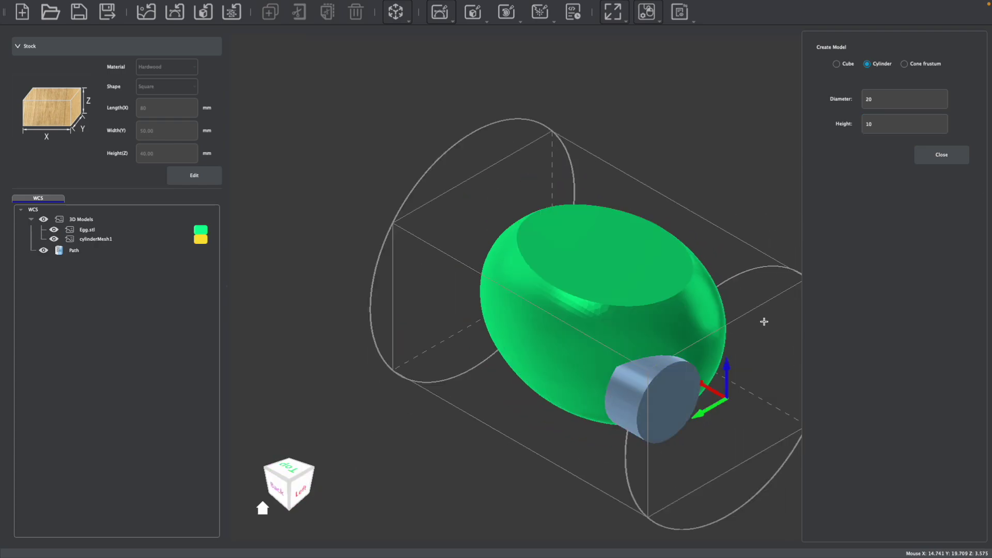
left_click(937, 152)
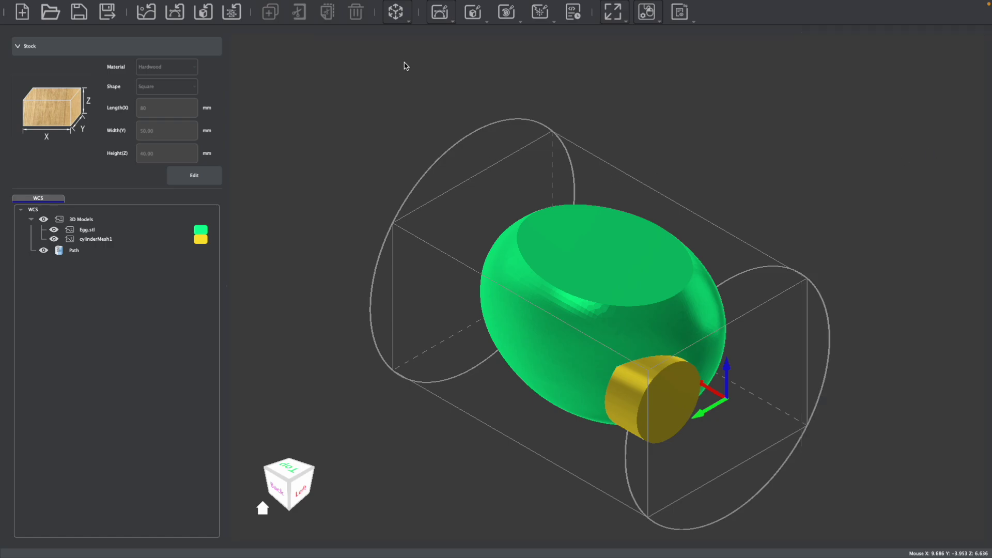
- Align the cylinder to the centre of the stock with Quick Align Stock
left_click(396, 11)
mouse_move(416, 32)
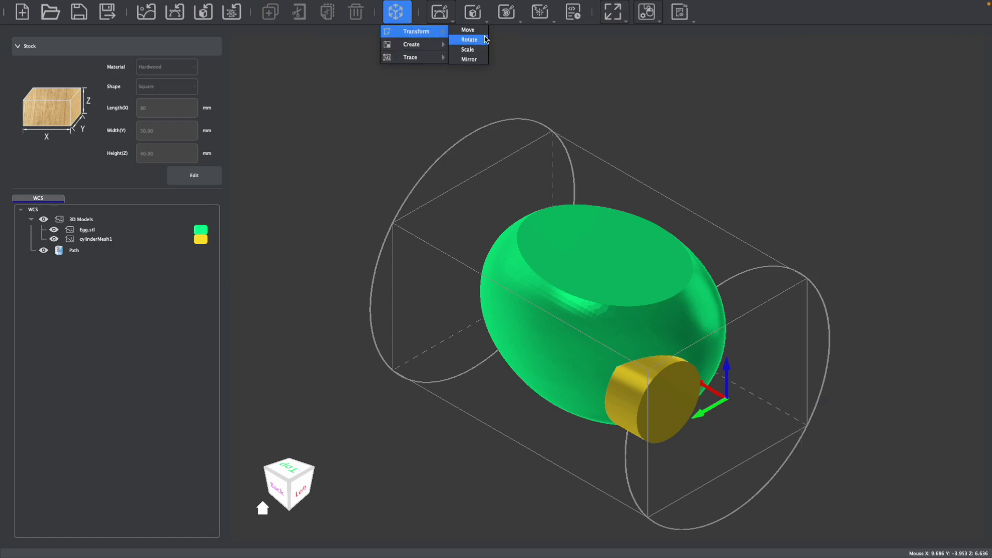
left_click(485, 30)
left_click(667, 412)
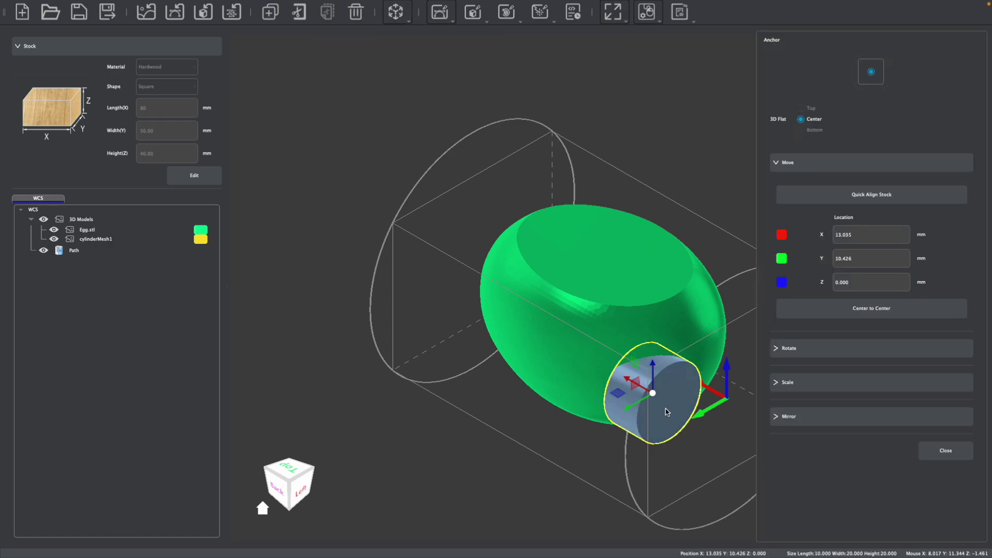
left_click(837, 191)
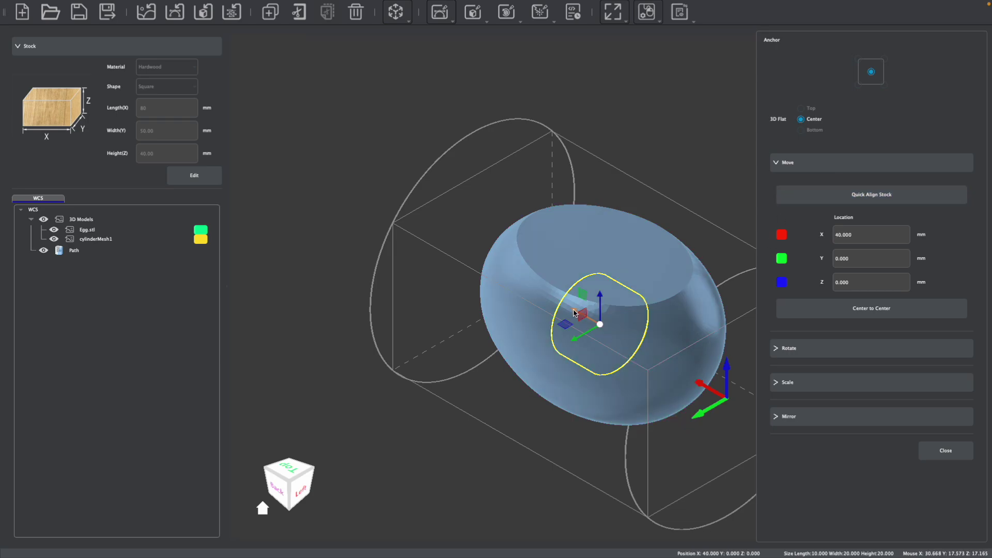
- Move the cylinder along the X axis to the egg's end nearest the origin so that it overlaps the egg
left_click_drag(575, 313, 673, 385)
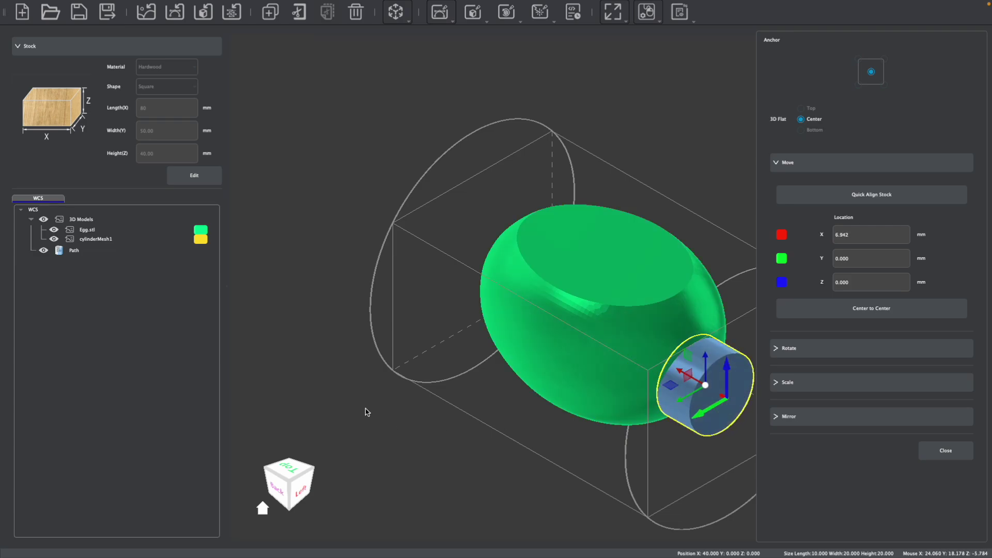
left_click_drag(366, 411, 218, 497)
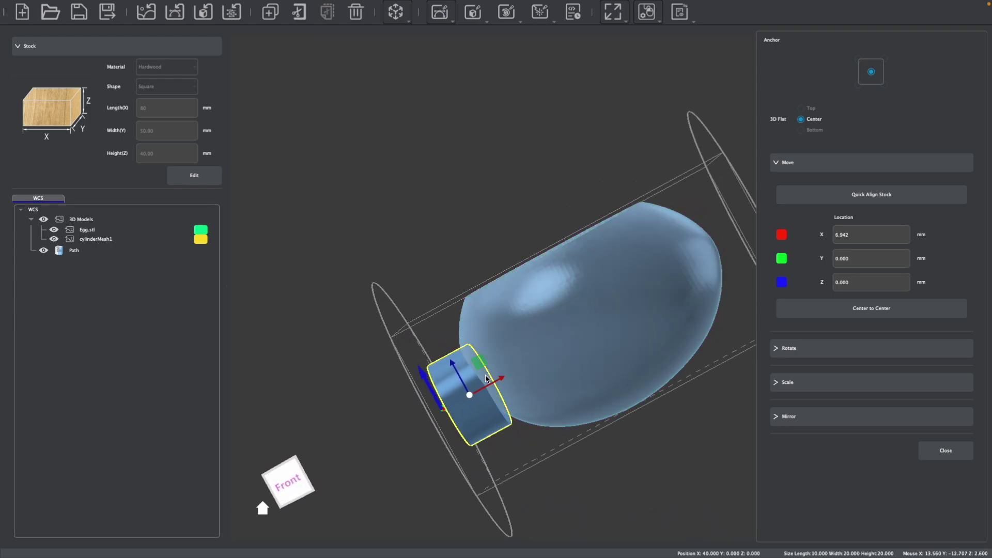
left_click_drag(493, 383, 507, 375)
left_click_drag(299, 480, 272, 488)
left_click(945, 451)
- Create a cone frustum model with top diameter 15, bottom diameter 5 and height 8, placed beside the egg's end farthest from the origin
left_click(395, 12)
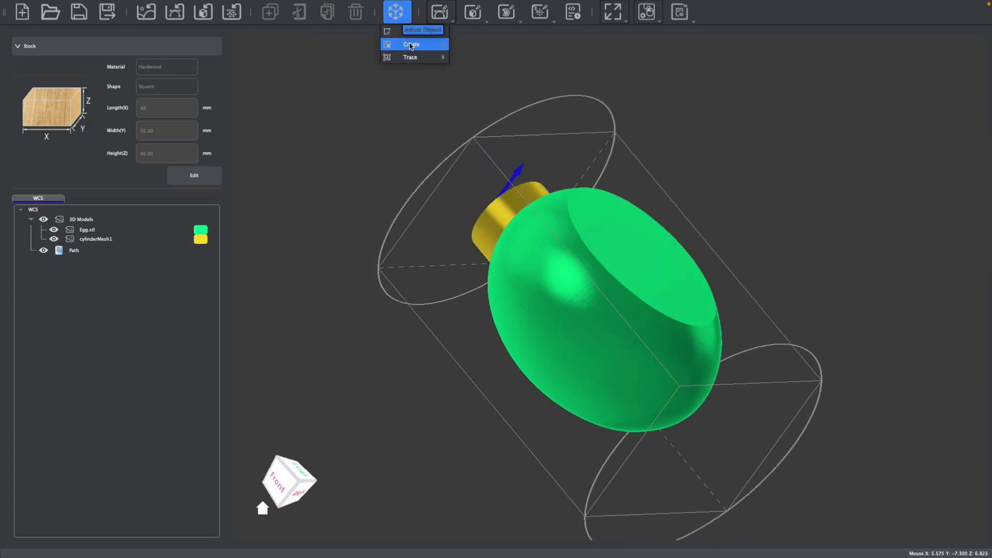
mouse_move(443, 50)
left_click(483, 52)
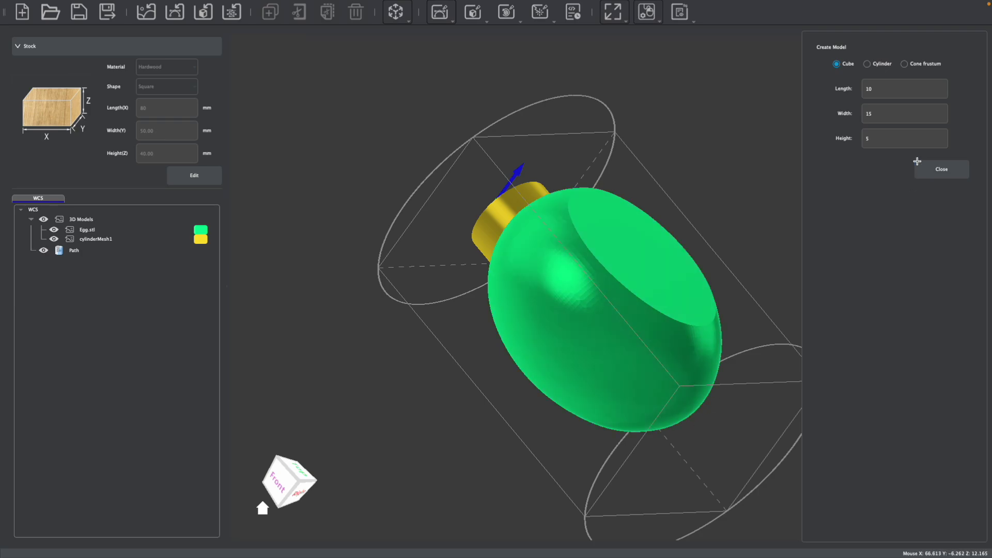
left_click(903, 64)
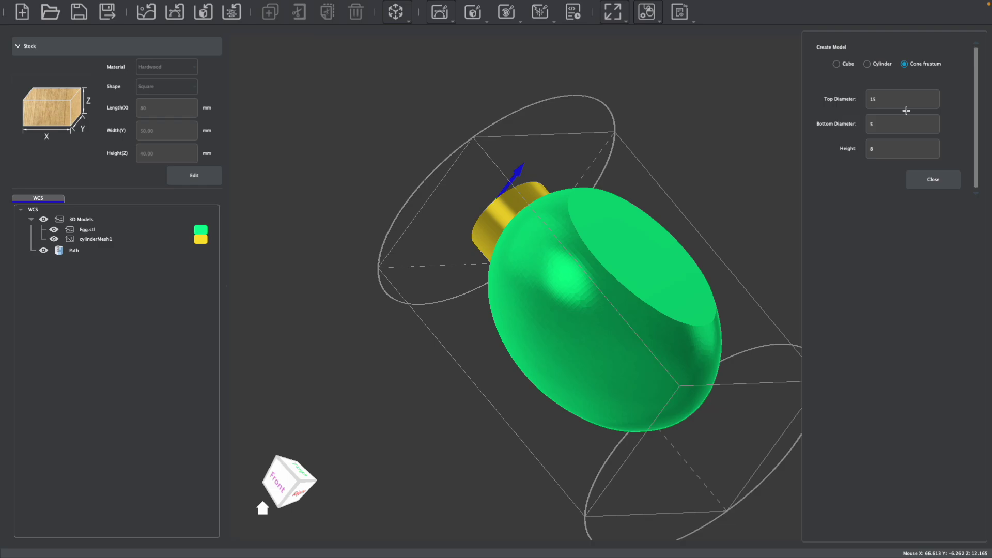
left_click(906, 103)
left_click(879, 123)
left_click(700, 422)
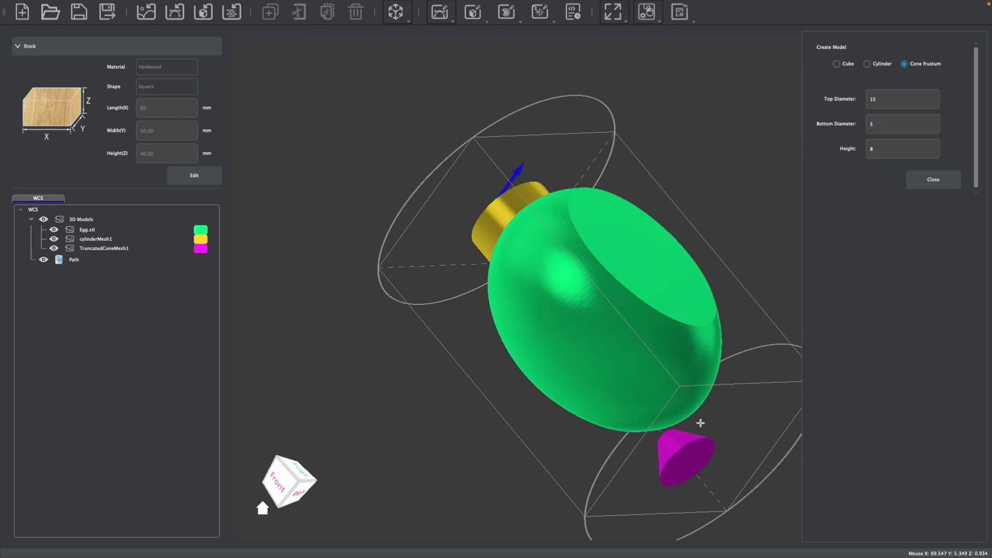
left_click(932, 179)
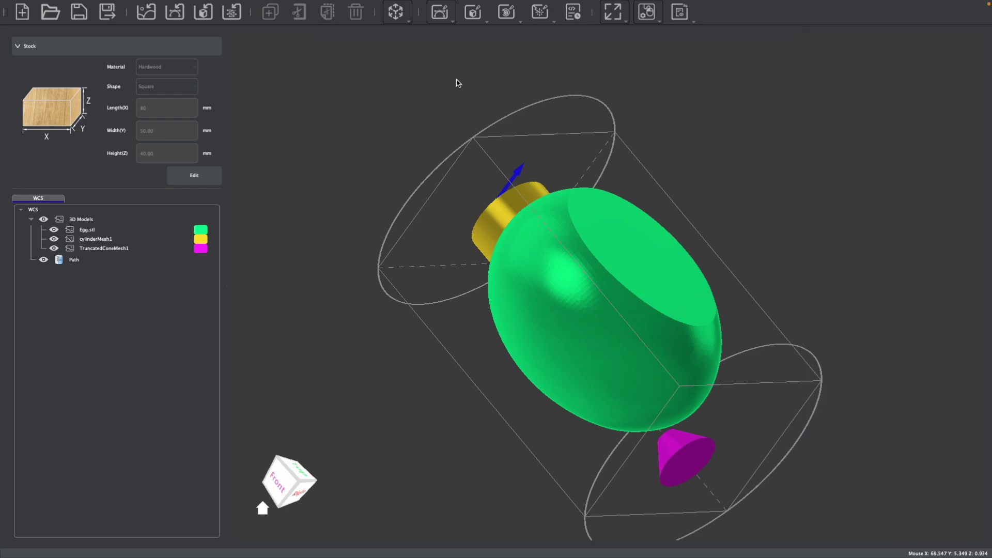
- Align the cone frustum to the centre of the stock with Quick Align Stock
left_click(396, 12)
mouse_move(427, 34)
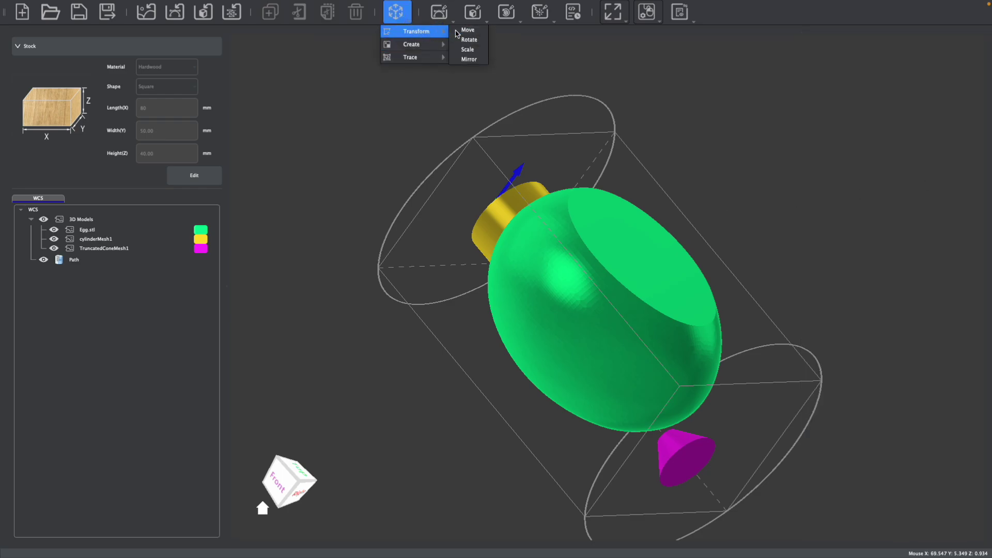
left_click(457, 31)
left_click(683, 455)
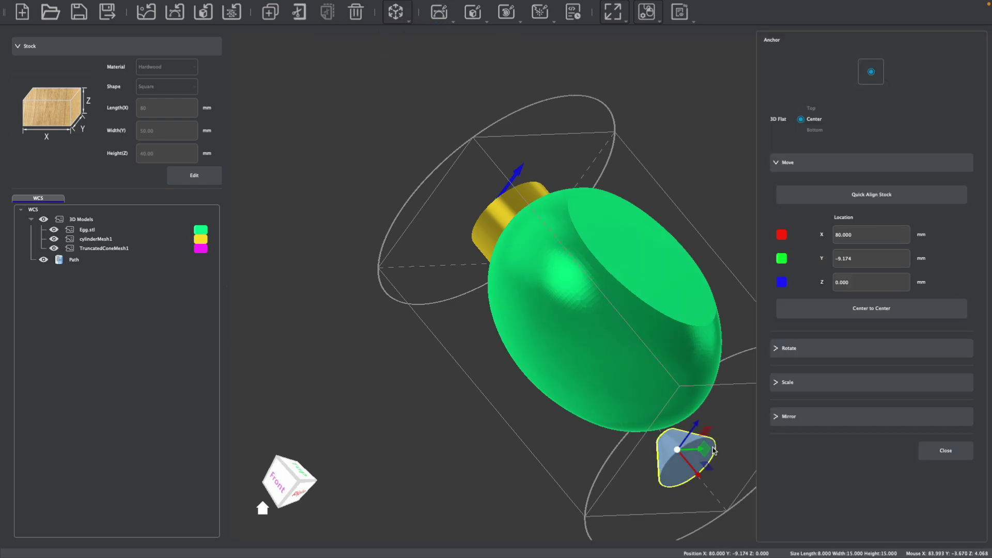
left_click(859, 194)
- Move the cone frustum along the X axis to about 73 mm so its narrow end overlaps the egg's far end
left_click_drag(624, 352, 716, 460)
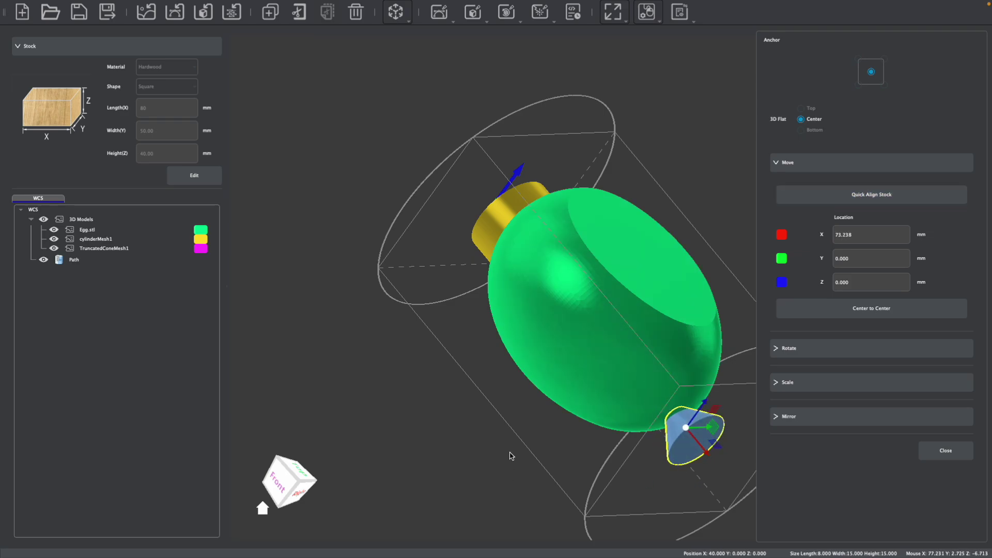
left_click(279, 485)
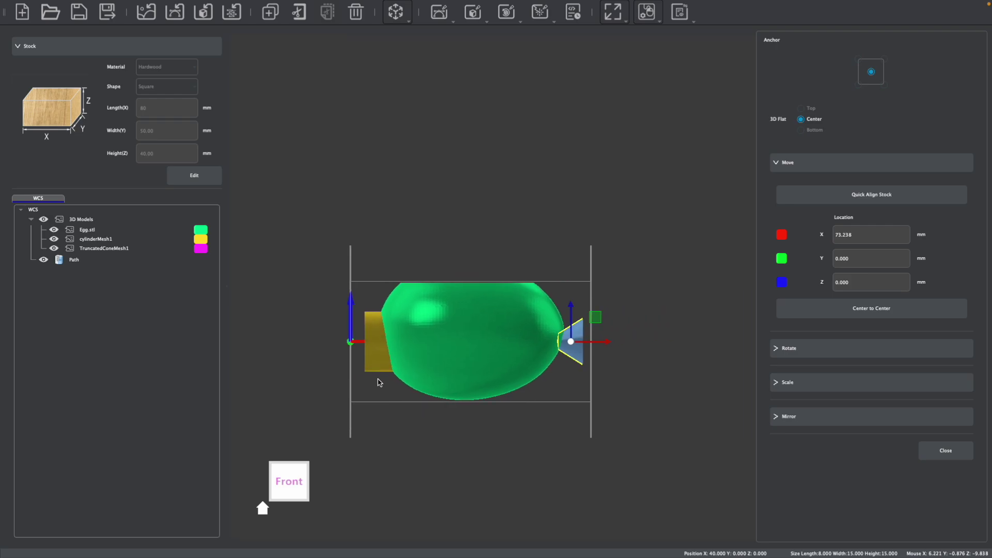
scroll(424, 359, "up", 3)
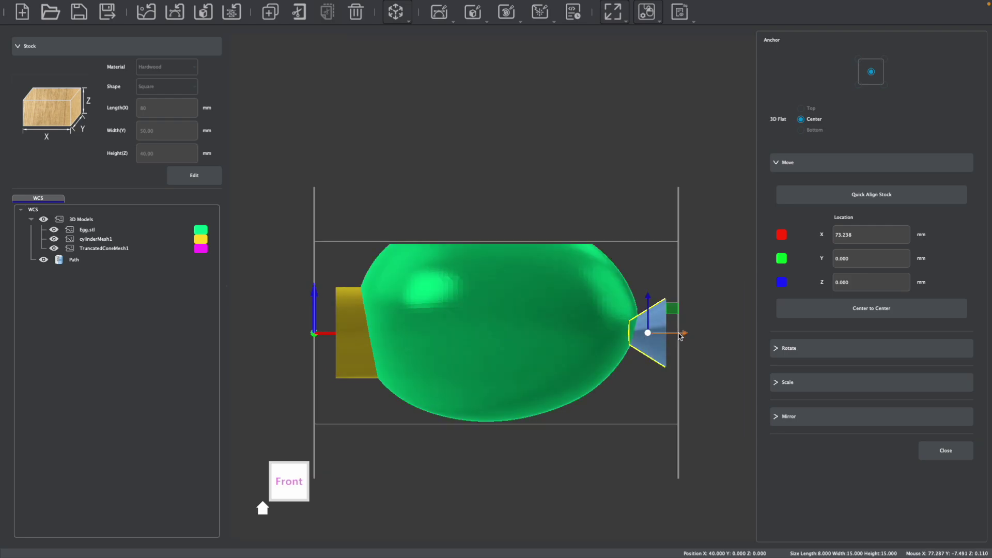
left_click(706, 395)
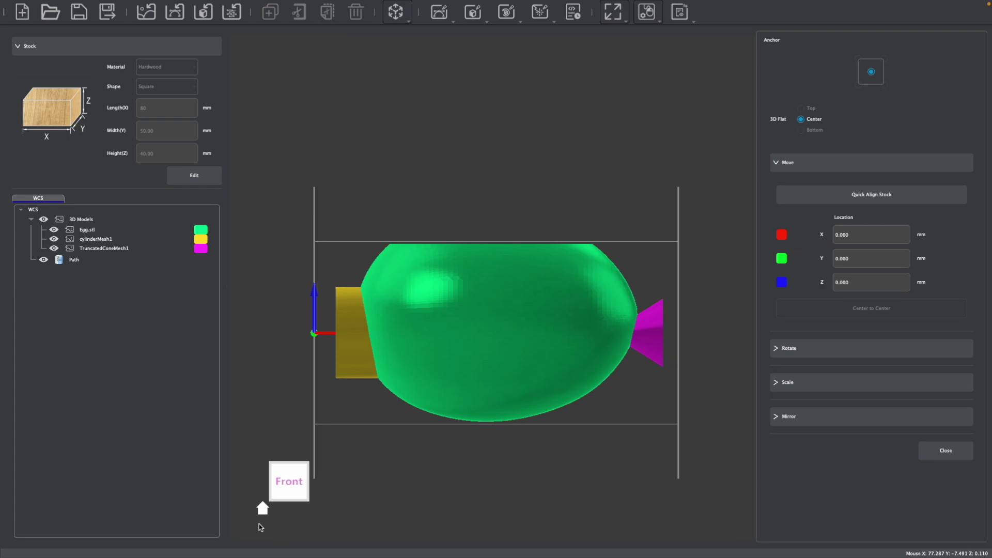
left_click(262, 509)
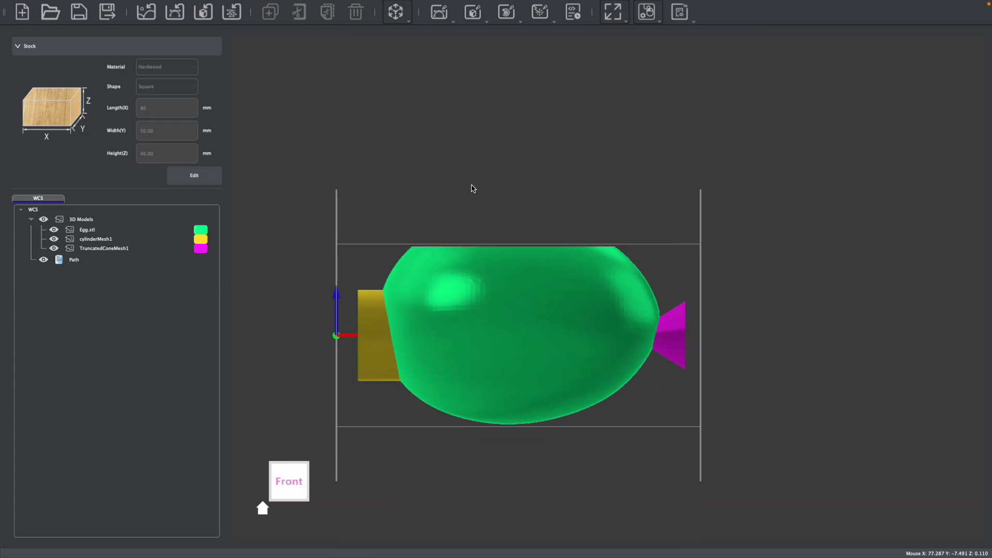
- Start a Rotation Relief toolpath on the cylinder, egg and cone frustum together, with a Max Depth of 0 mm
scroll(472, 188, "up", 2)
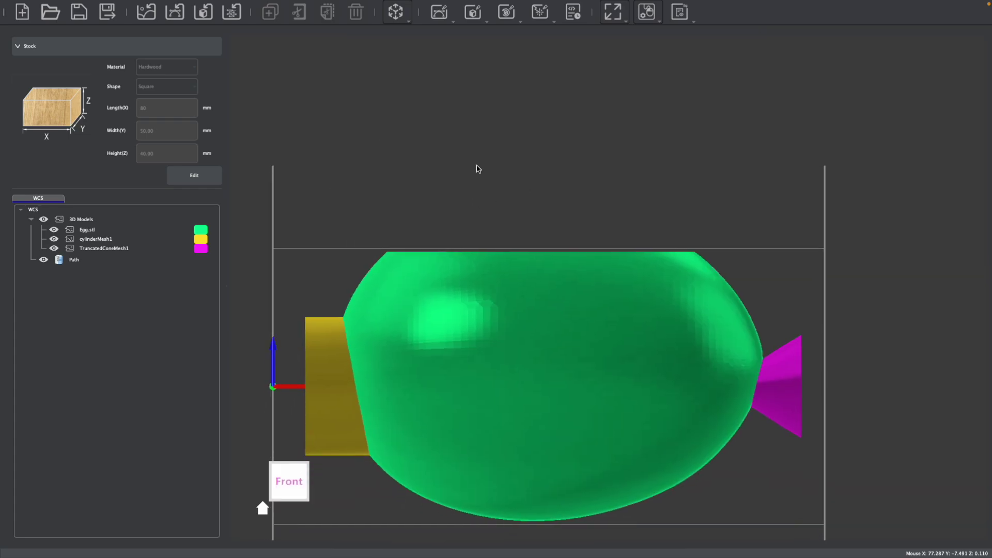
middle_click_drag(475, 166, 463, 148)
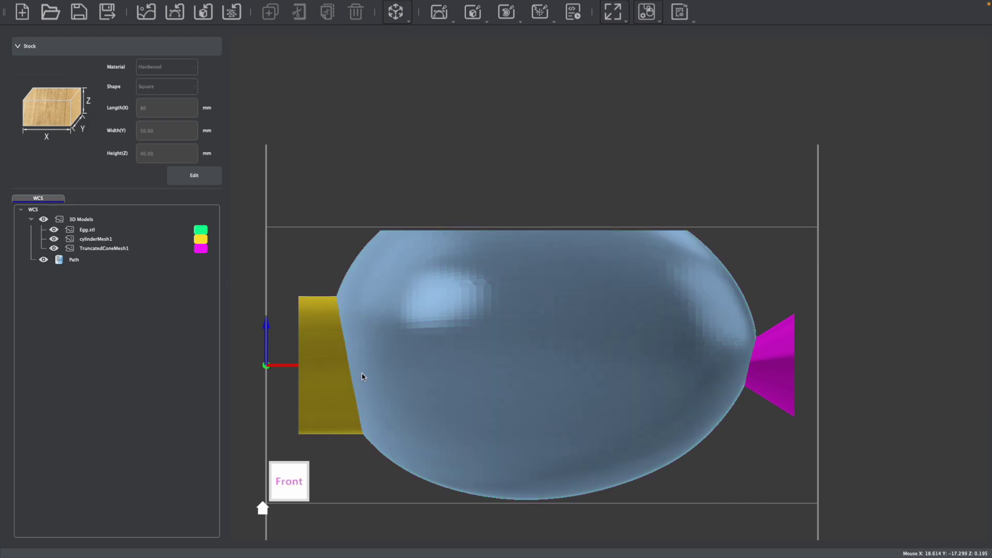
left_click(331, 377)
left_click(457, 328, "ctrl")
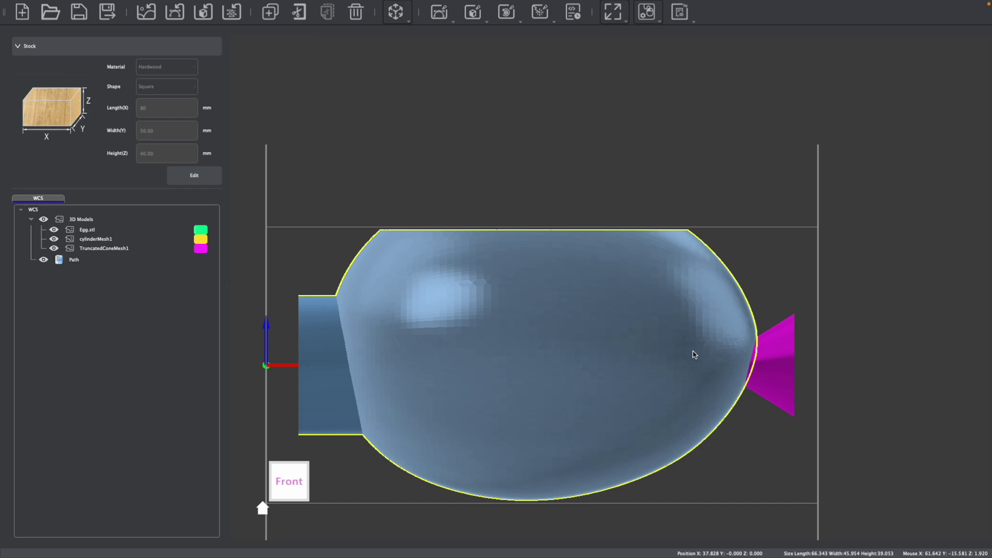
left_click(780, 356, "ctrl")
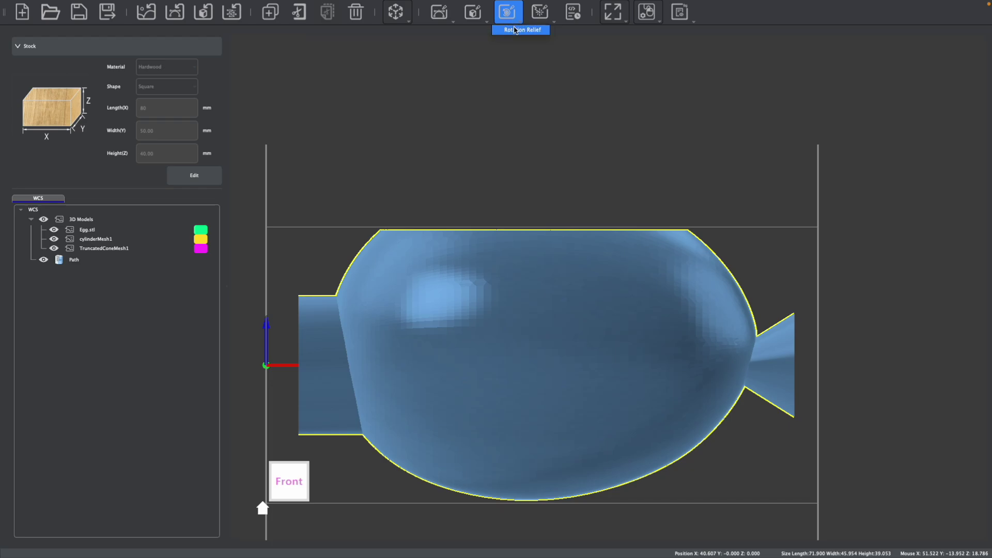
left_click(506, 11)
scroll(870, 150, "up", 5)
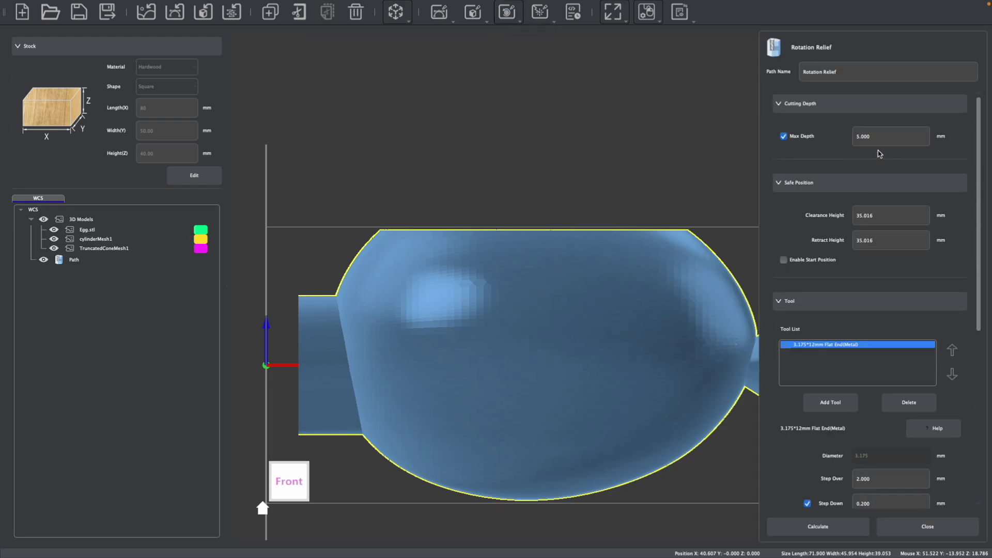
double_click(884, 136)
type("0")
- Replace the toolpath's metal flat end tool with the 3.175*25mm Flat End from Single Flute Non Metal, using its Hardwood properties
scroll(873, 338, "down", 2)
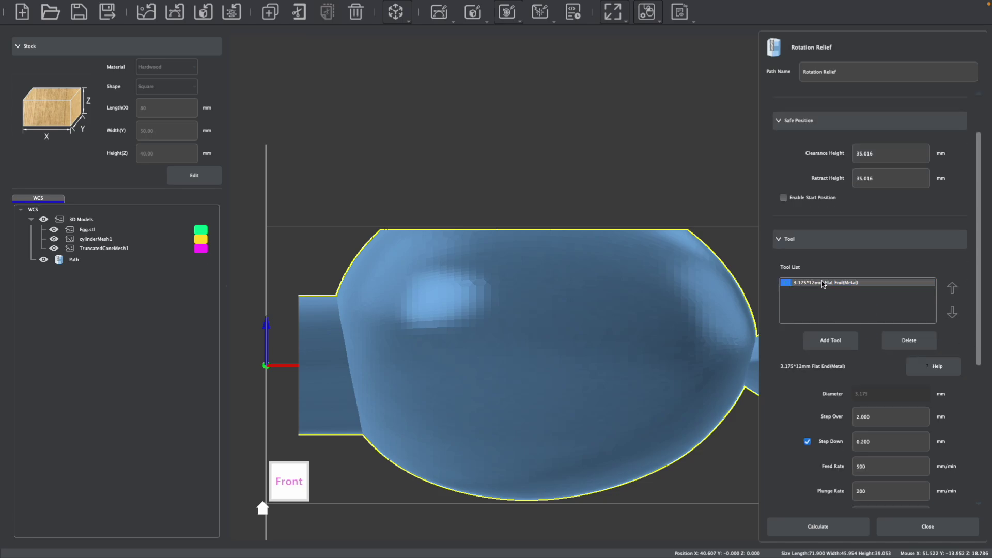
left_click(903, 346)
left_click(842, 346)
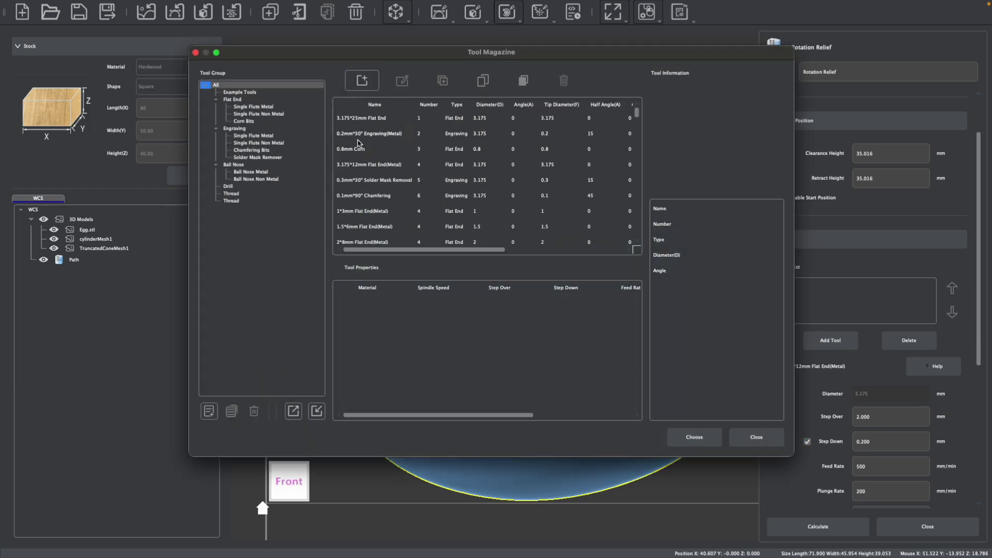
left_click(253, 107)
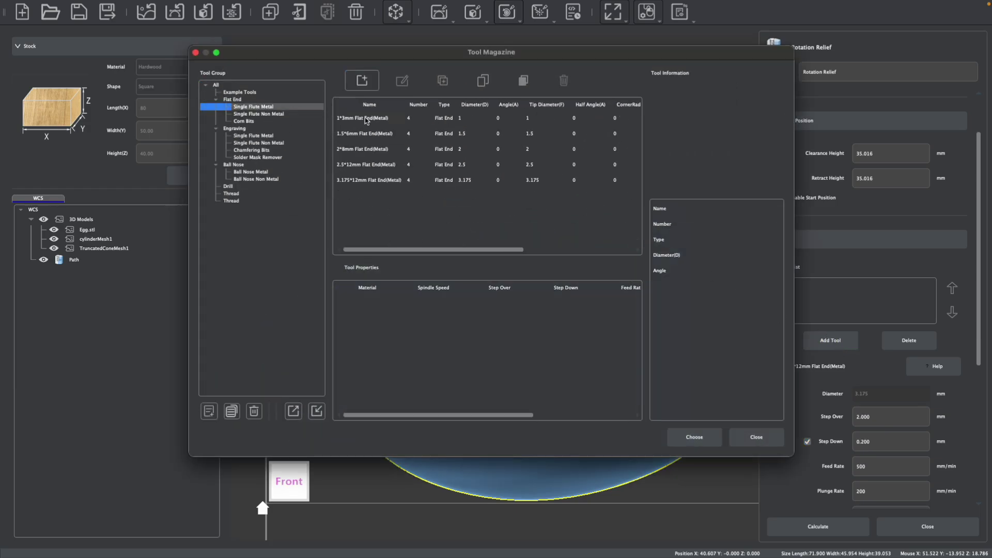
left_click(253, 114)
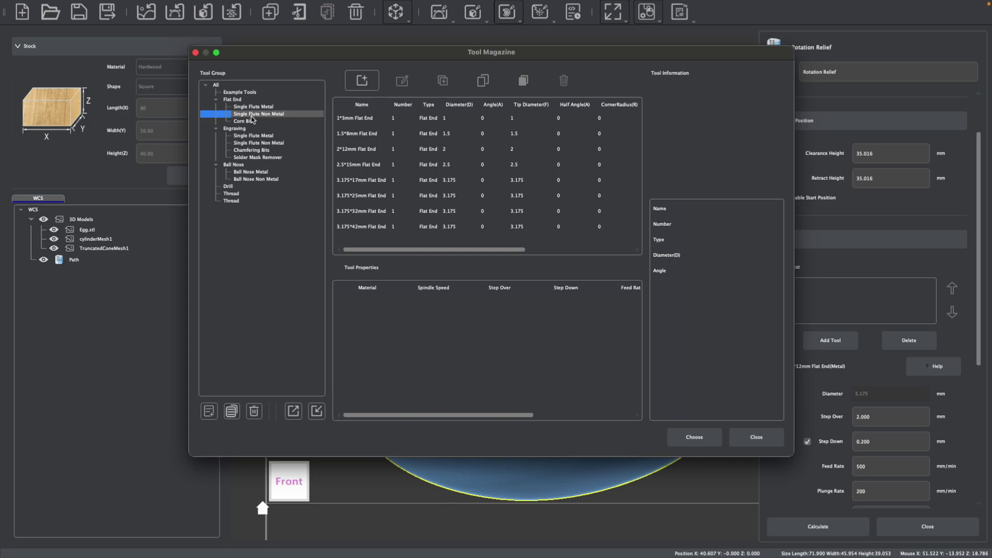
left_click(355, 197)
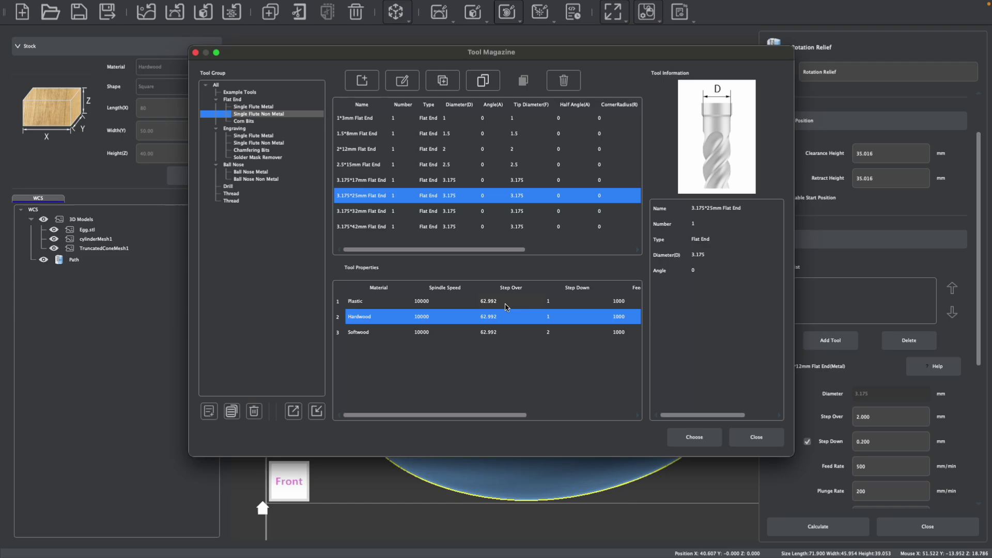
left_click(693, 436)
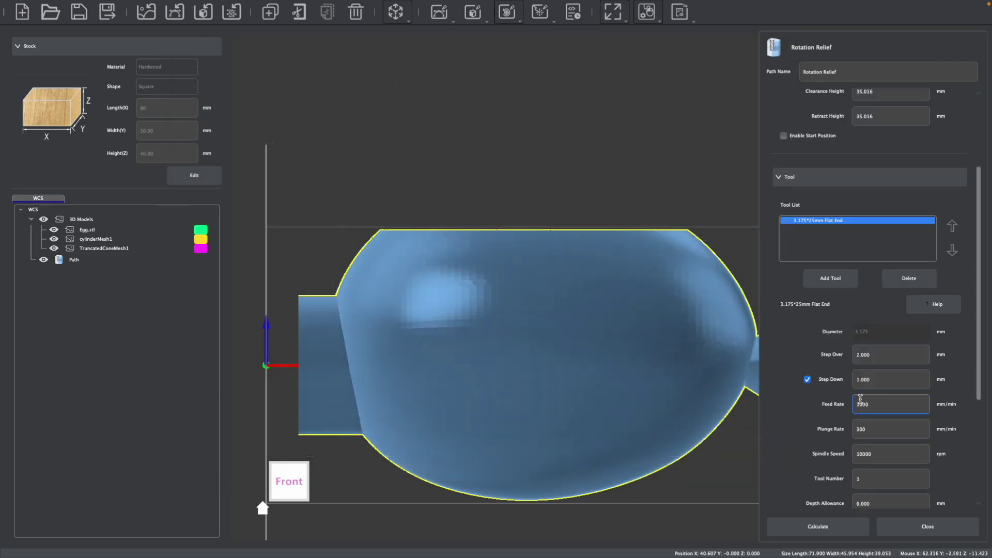
- Set the flat end tool's Step Down to 2 mm and its Depth Allowance to 0.5 mm
scroll(860, 398, "down", 1)
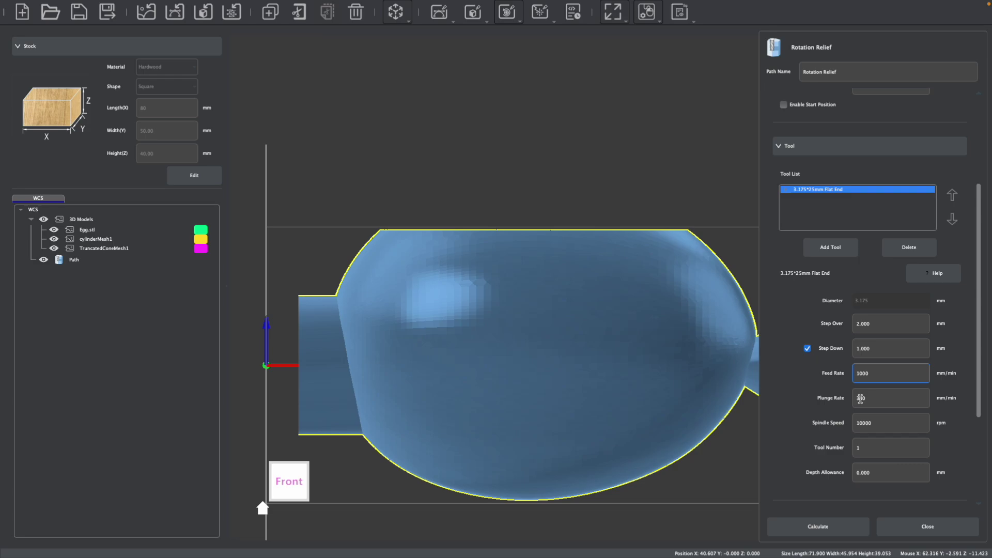
double_click(861, 349)
type("2")
scroll(874, 321, "down", 1)
left_click(874, 321)
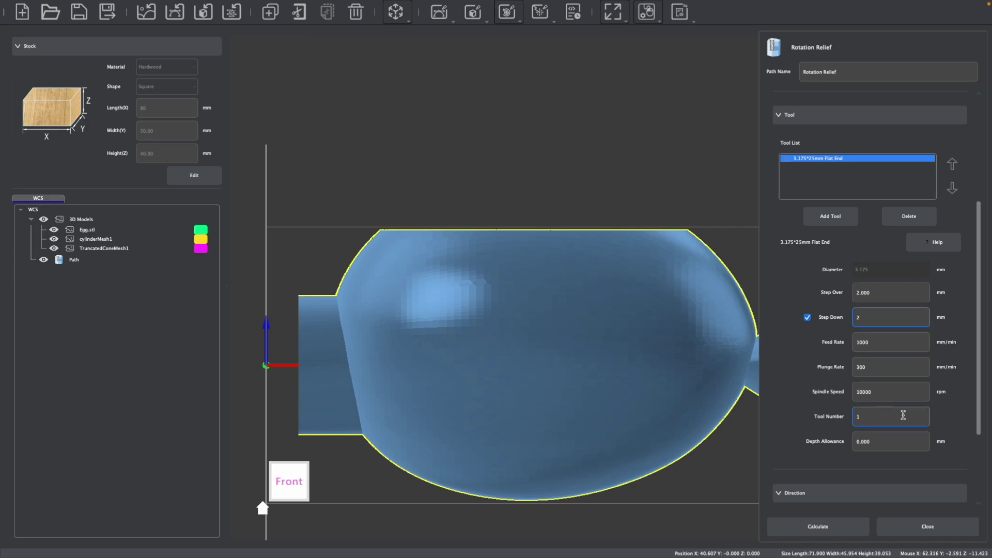
left_click(870, 422)
scroll(884, 422, "down", 1)
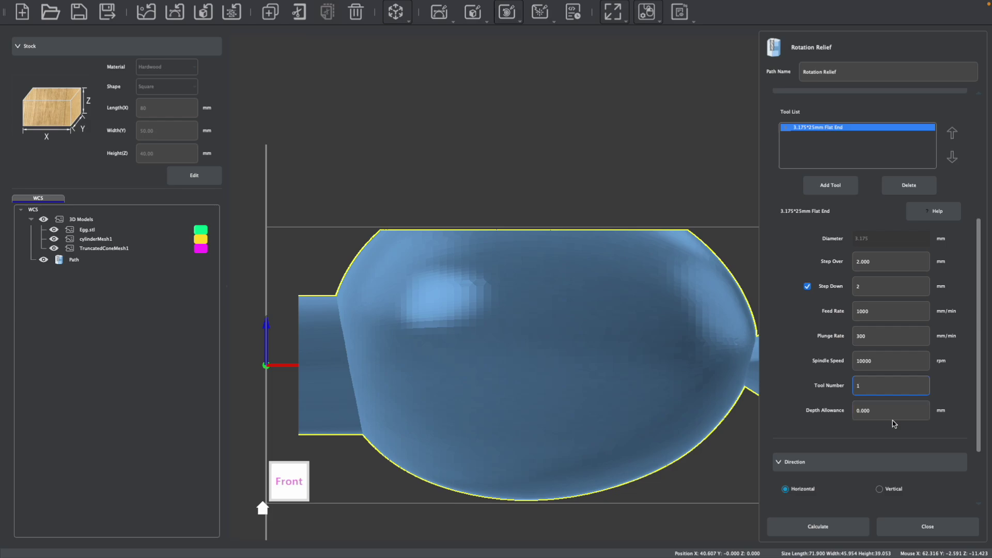
key("Tab")
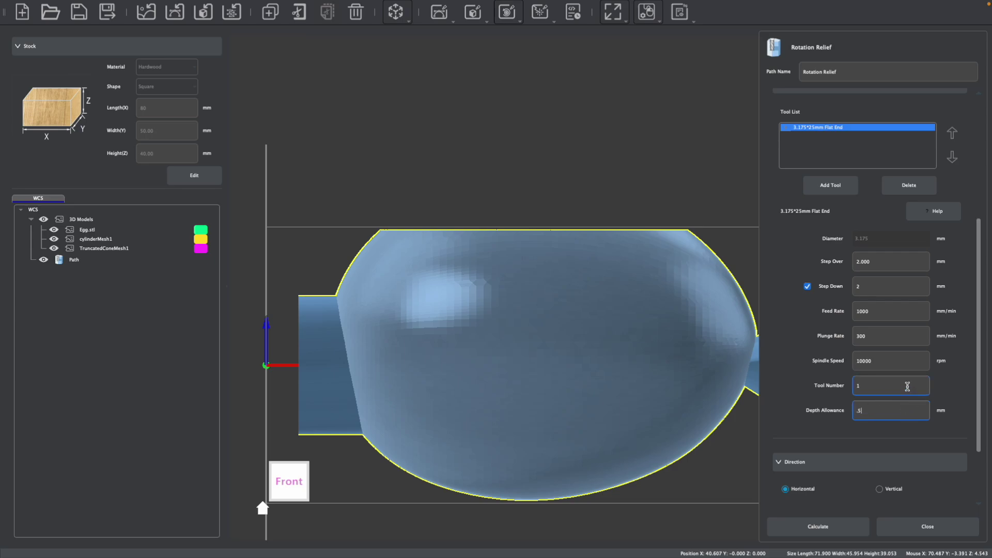
- Calculate the roughing Rotation Relief toolpath with horizontal direction and the tailstock enabled, and close its settings
scroll(884, 387, "down", 3)
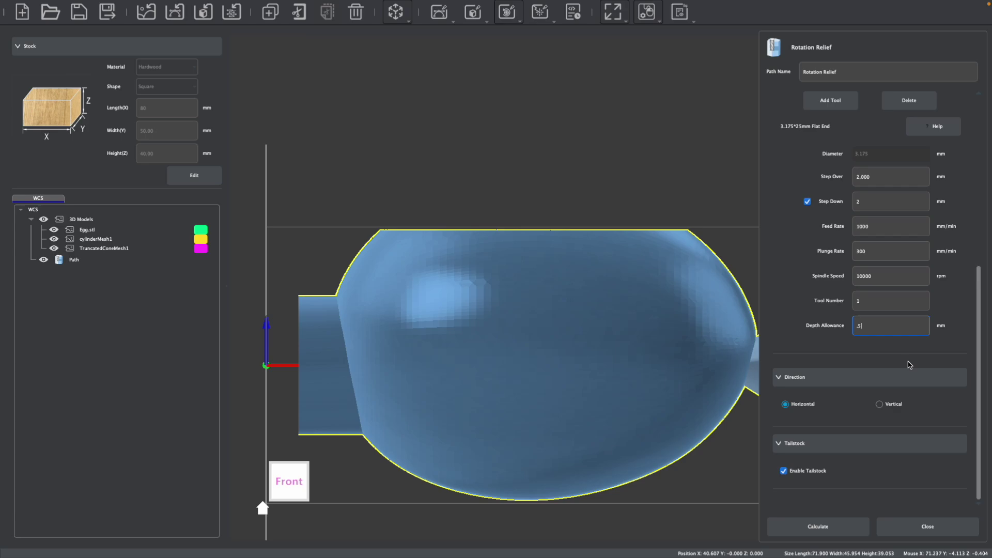
scroll(698, 408, "down", 5)
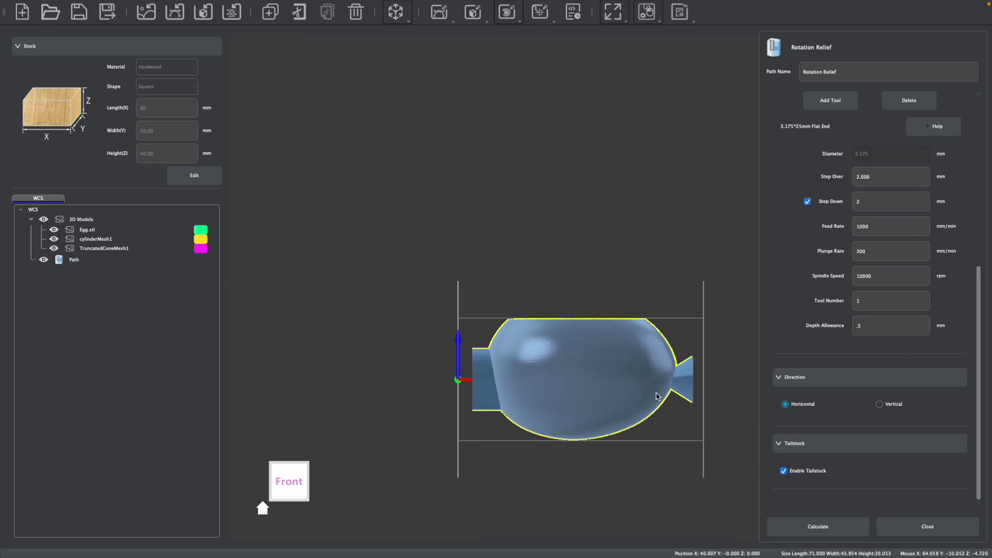
scroll(656, 397, "up", 3)
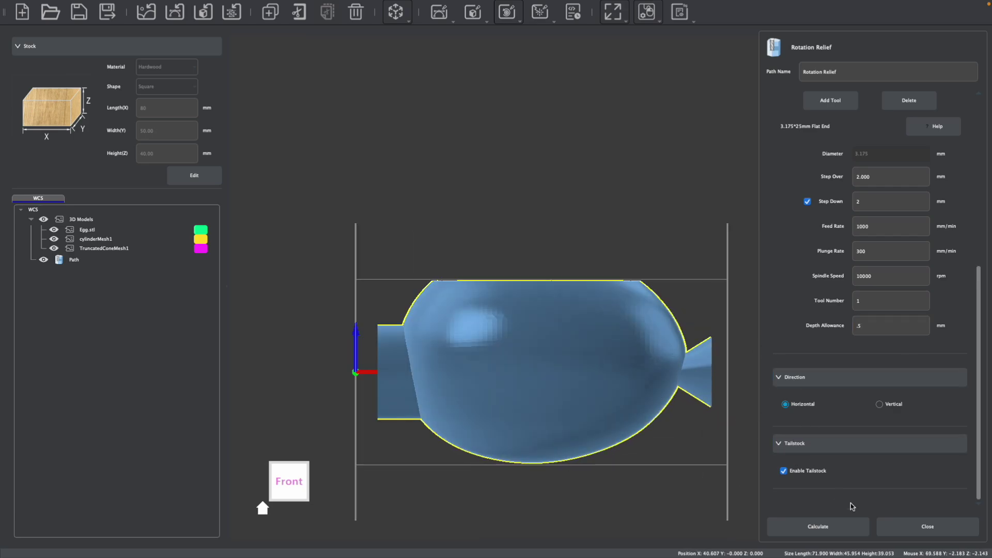
left_click(829, 528)
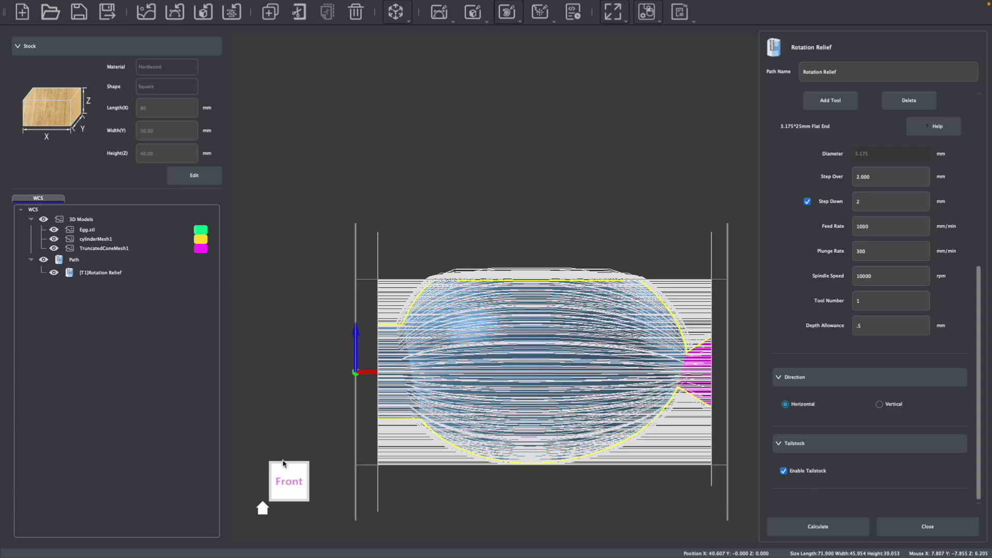
left_click_drag(283, 464, 416, 446)
left_click(918, 528)
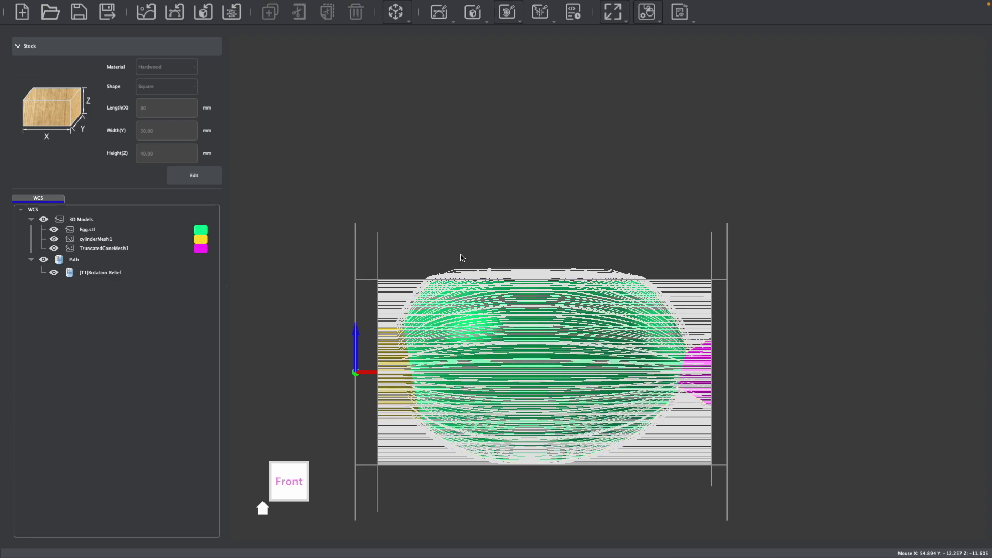
- Start a Rotation Relief toolpath on the egg model alone, keeping the Max Depth of 0 mm
left_click(496, 305)
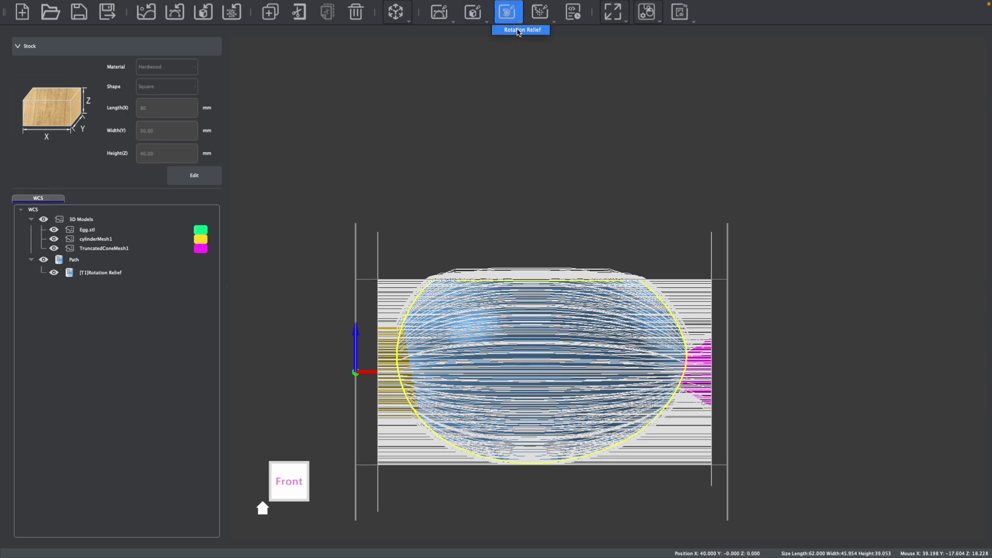
left_click(507, 12)
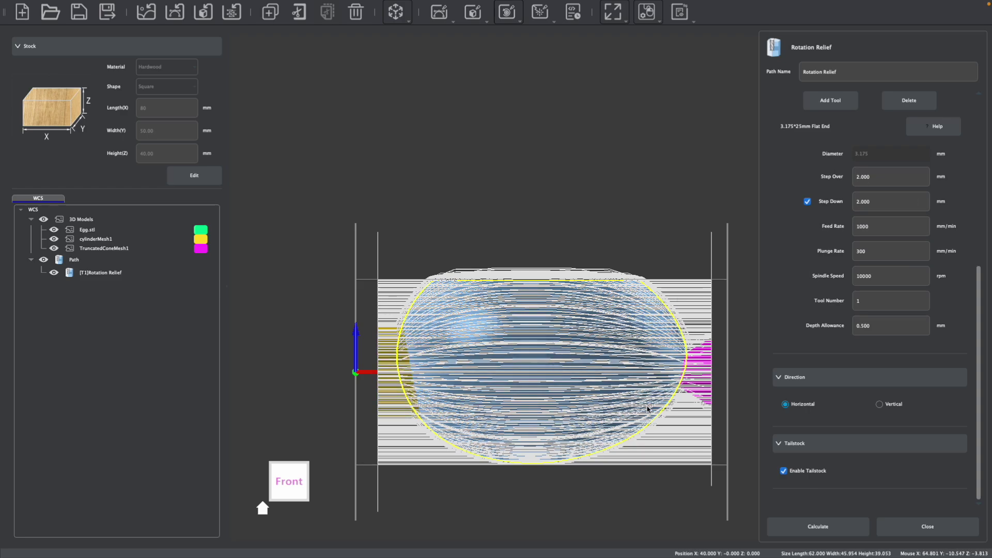
scroll(876, 161, "up", 5)
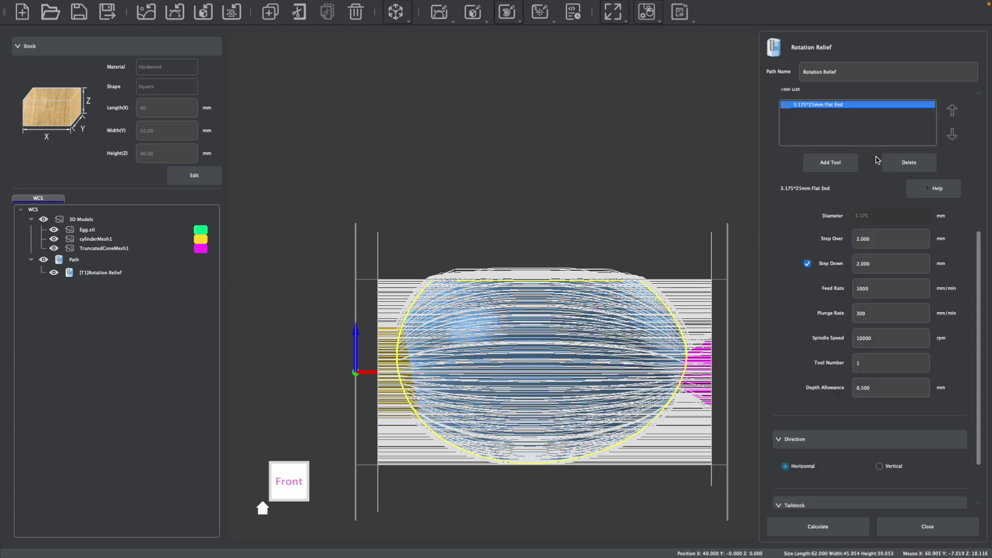
scroll(877, 160, "up", 1)
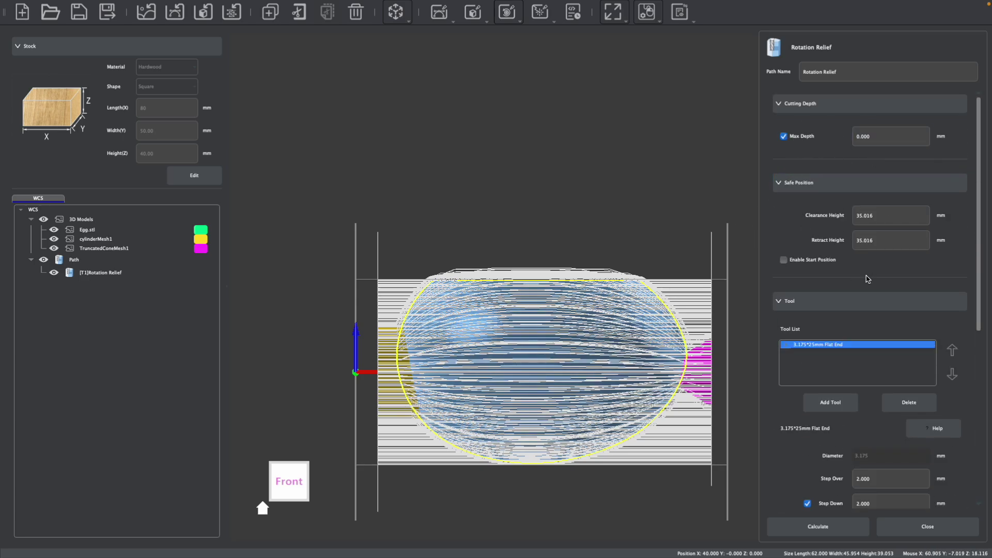
scroll(870, 279, "down", 3)
- Replace the toolpath's flat end tool with the 0.2mm*30° Engraving(Metal) bit from Single Flute Metal, using its Hardwood properties
left_click(896, 345)
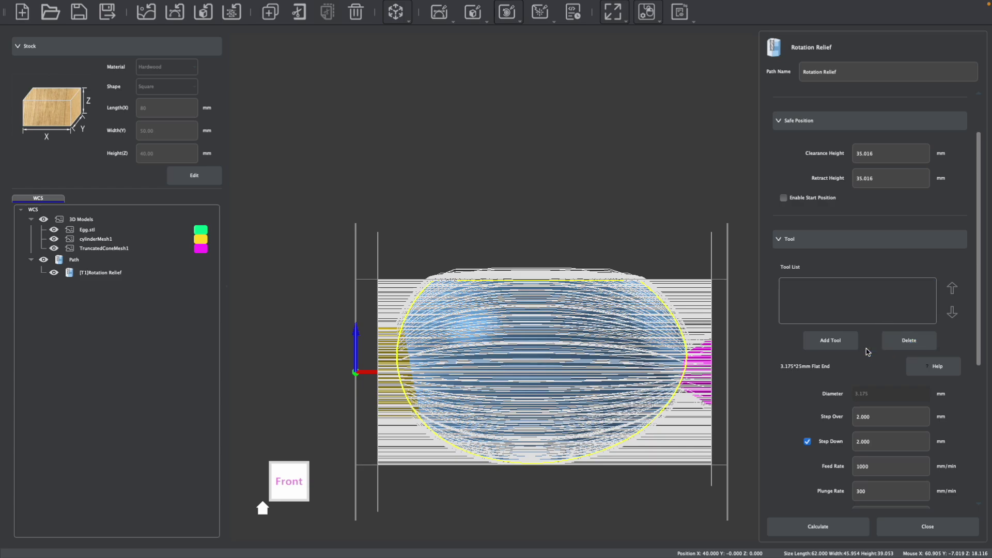
left_click(833, 340)
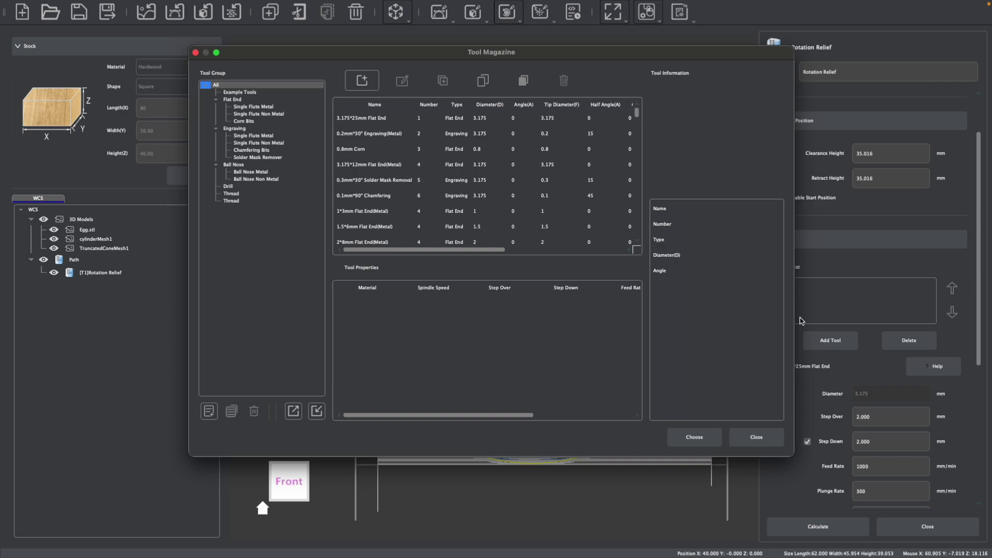
left_click(364, 134)
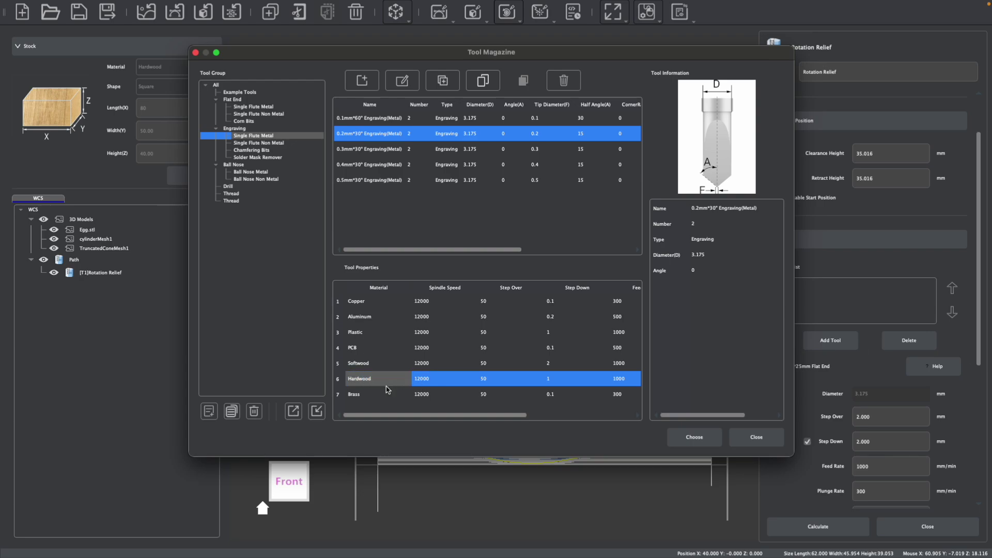
left_click(694, 437)
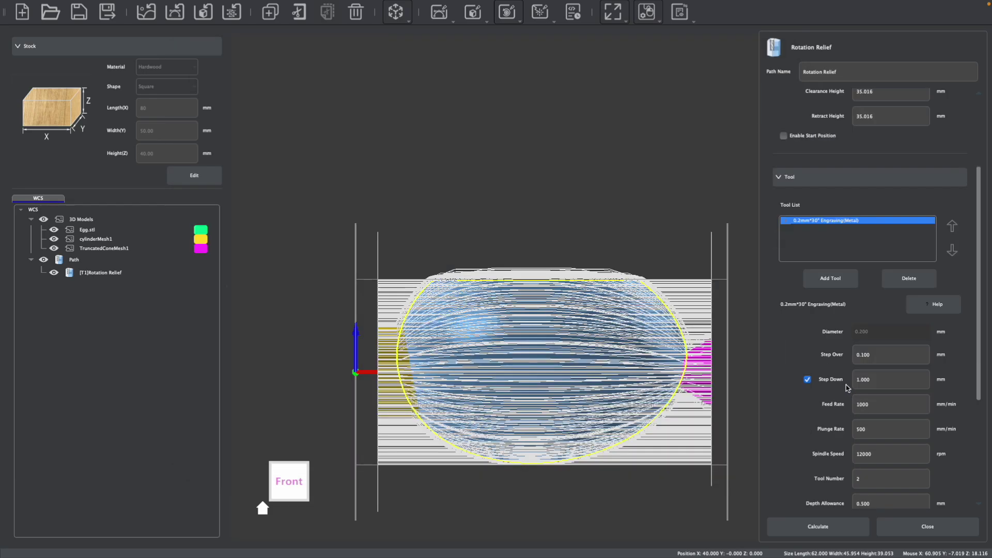
- Disable Step Down for the engraving bit and set its Depth Allowance to 0 mm
scroll(815, 358, "down", 1)
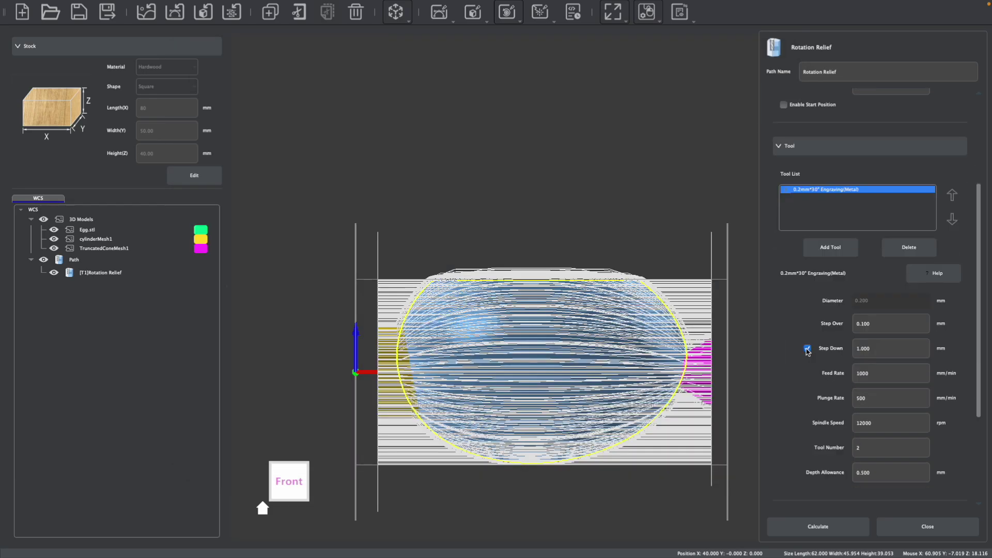
left_click(807, 349)
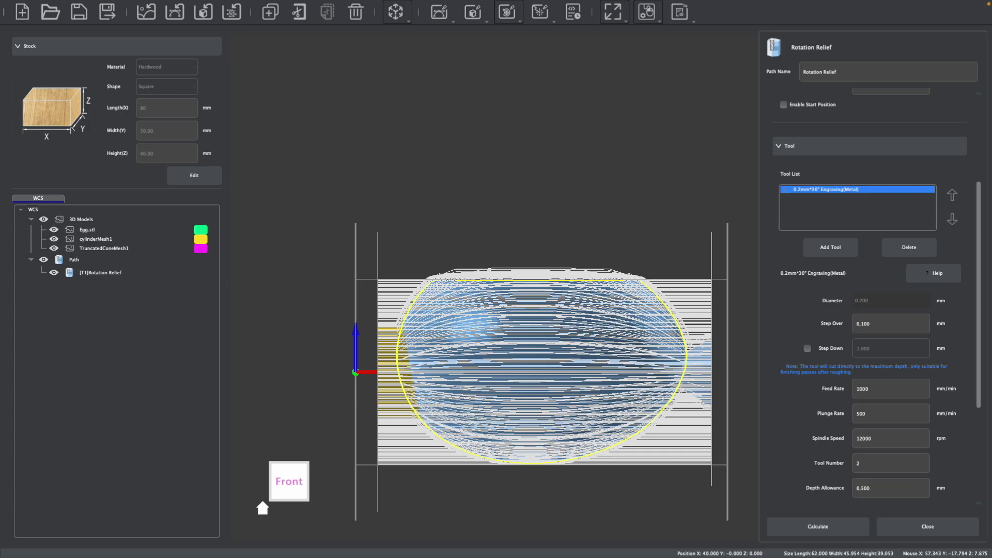
scroll(859, 405, "down", 2)
left_click(858, 403)
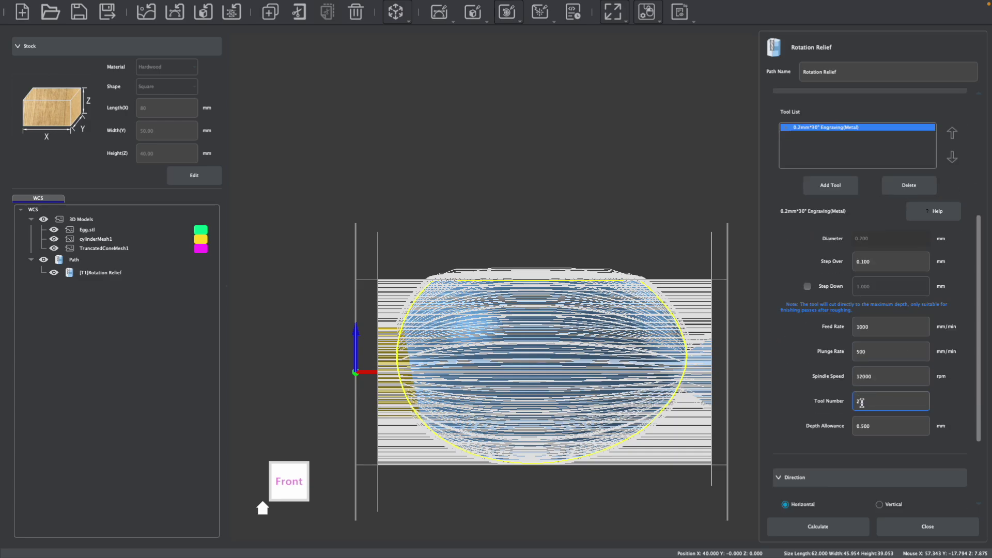
scroll(861, 403, "down", 1)
left_click_drag(879, 397, 808, 398)
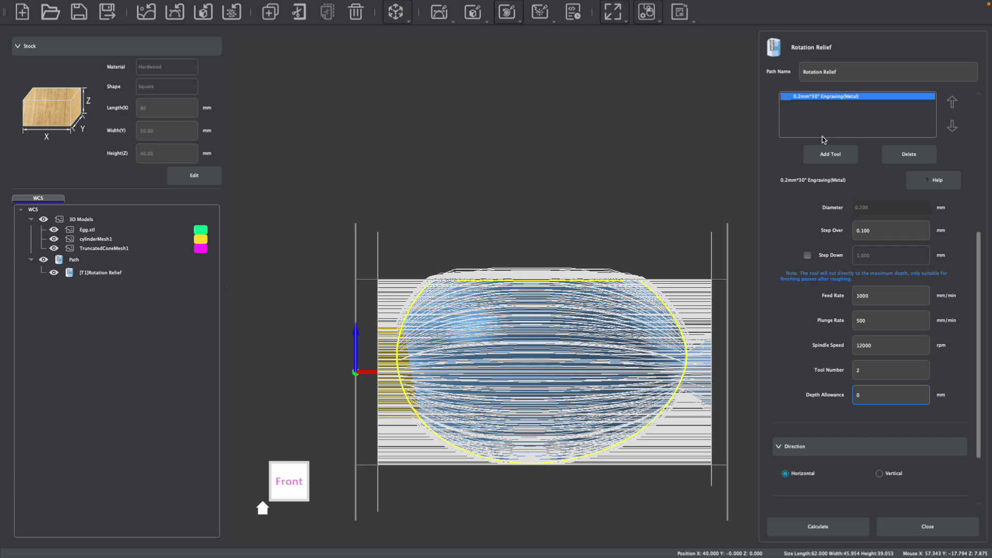
- Calculate the egg's finishing Rotation Relief toolpath with vertical direction and the tailstock disabled
scroll(841, 364, "down", 3)
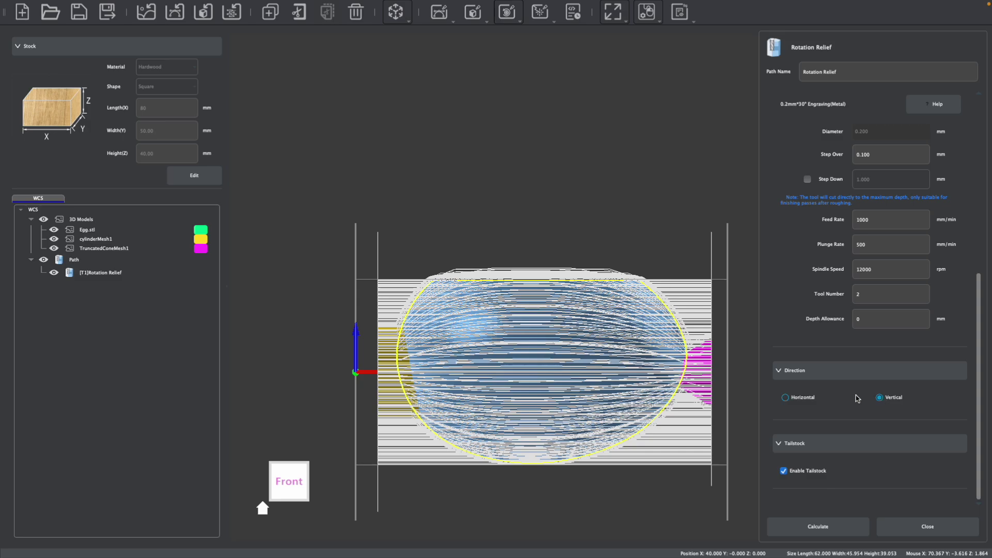
left_click(783, 471)
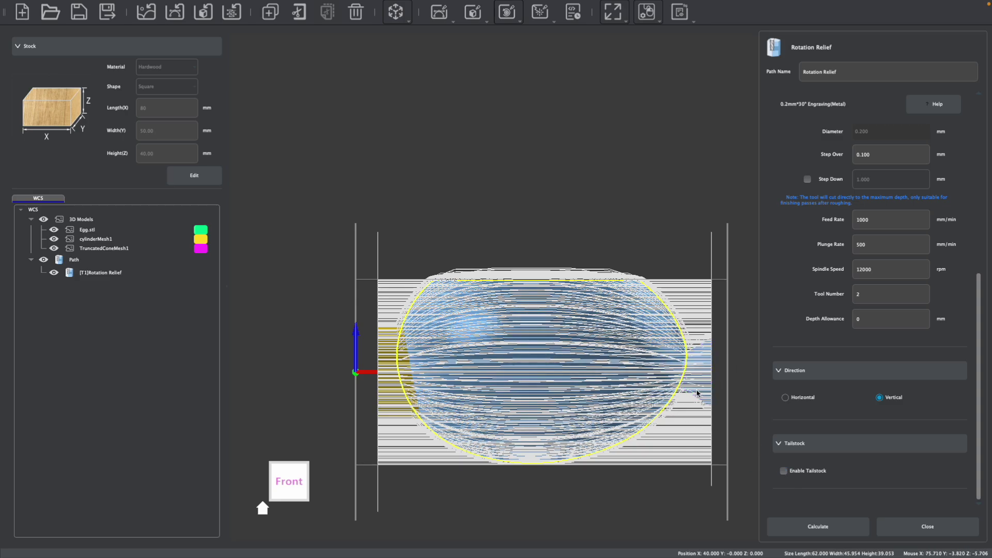
left_click(836, 526)
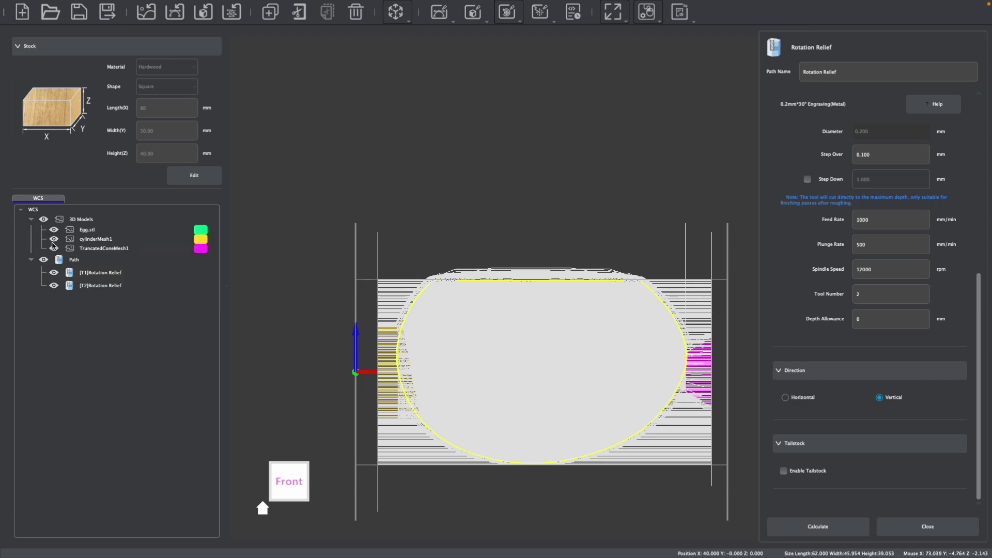
- Hide all 3D models and the T1 roughing path, and examine the T2 finishing path from different angles
left_click(44, 220)
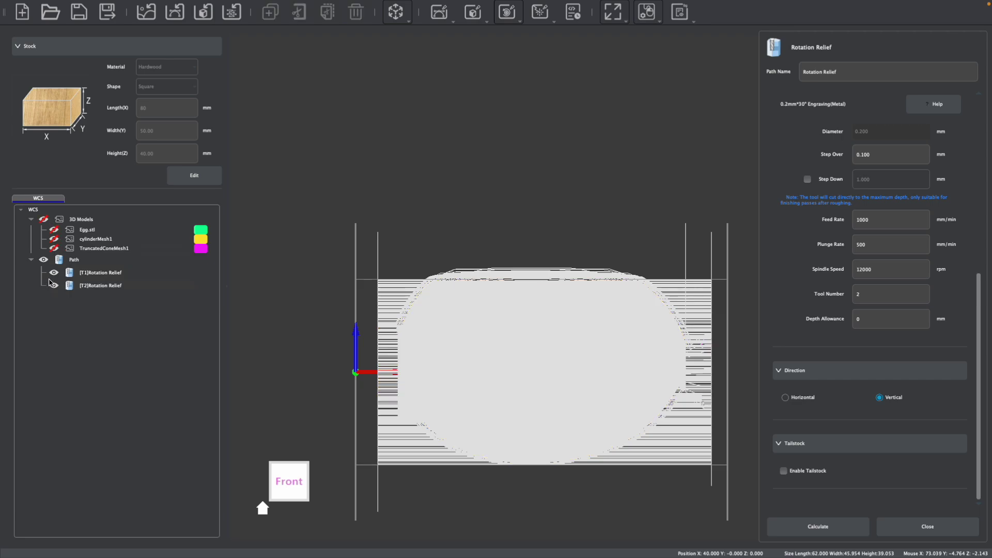
left_click(54, 273)
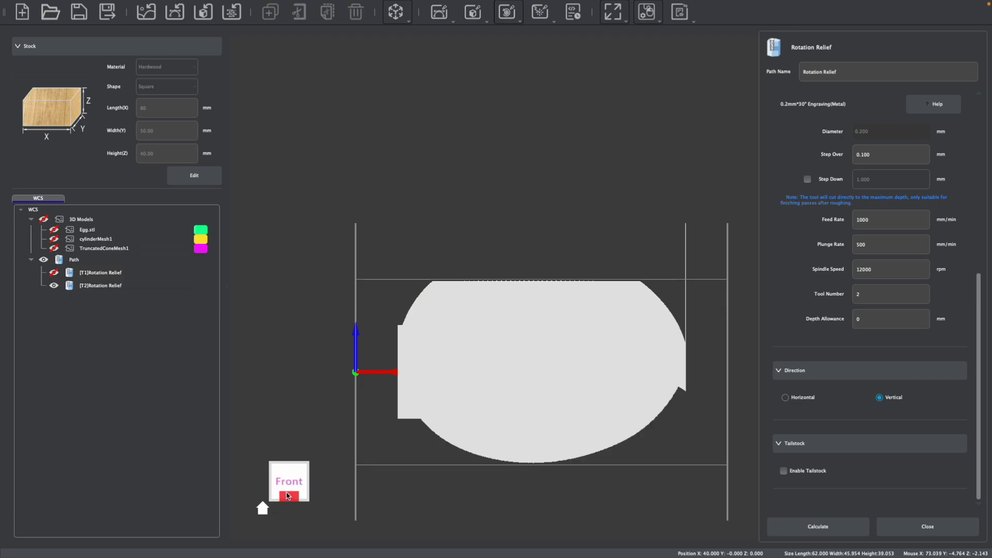
mouse_move(287, 494)
left_mouse_down()
mouse_move(267, 509)
mouse_move(275, 488)
mouse_move(307, 478)
mouse_move(273, 501)
left_mouse_up()
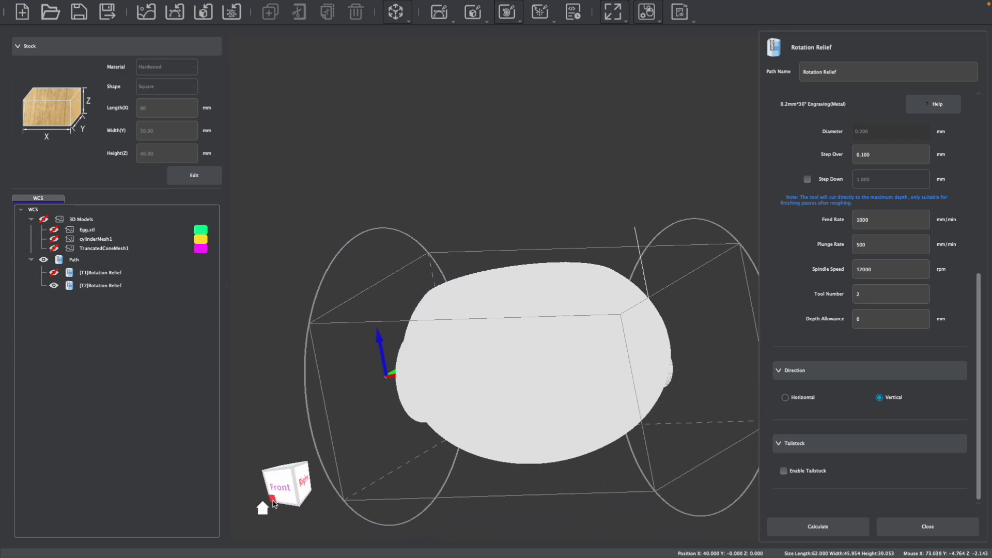
left_click(273, 500)
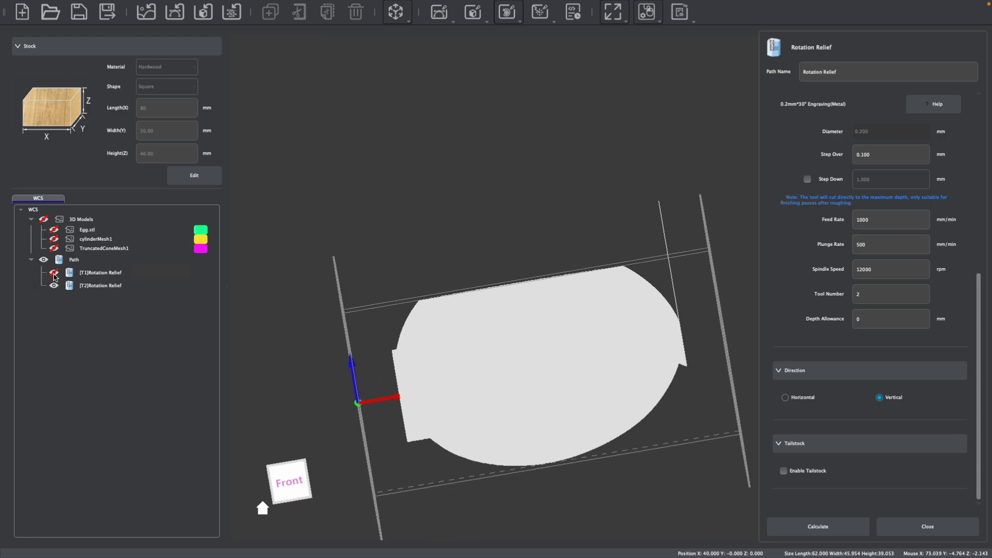
- Show the T1 roughing path in place of the T2 path and examine it from an angle
left_click(53, 273)
left_click(52, 285)
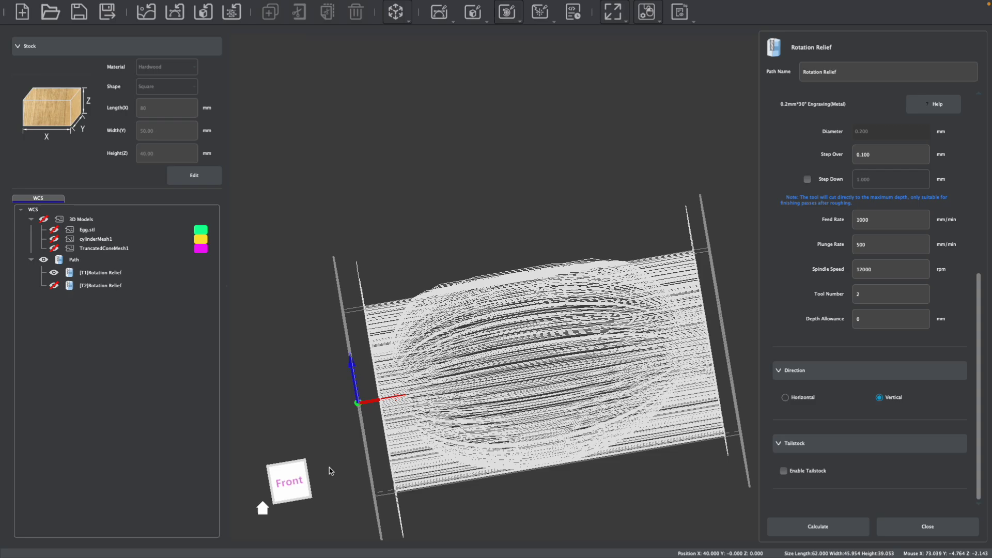
left_click_drag(297, 480, 290, 503)
left_click(290, 503)
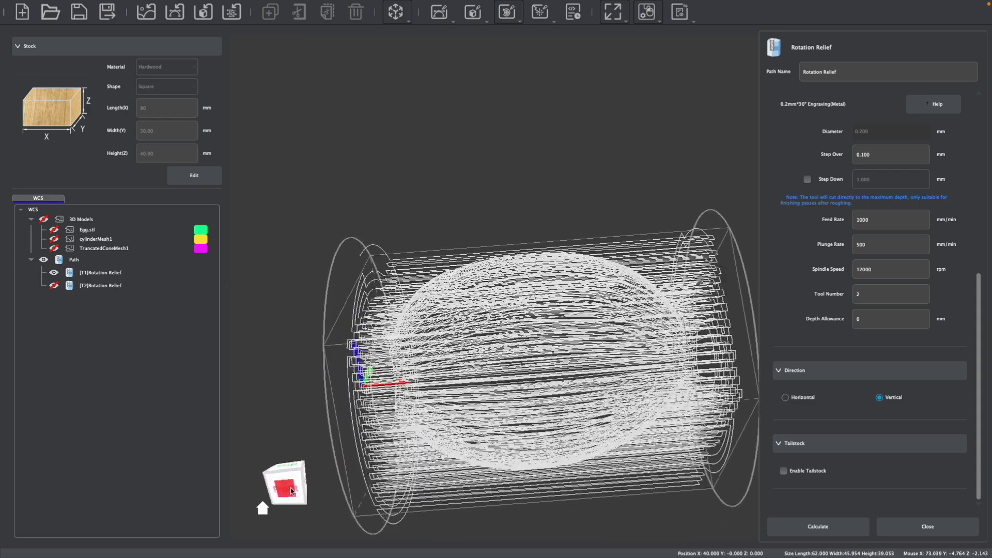
- Examine the T2 finishing path on its own, and display both toolpaths together
left_click(54, 273)
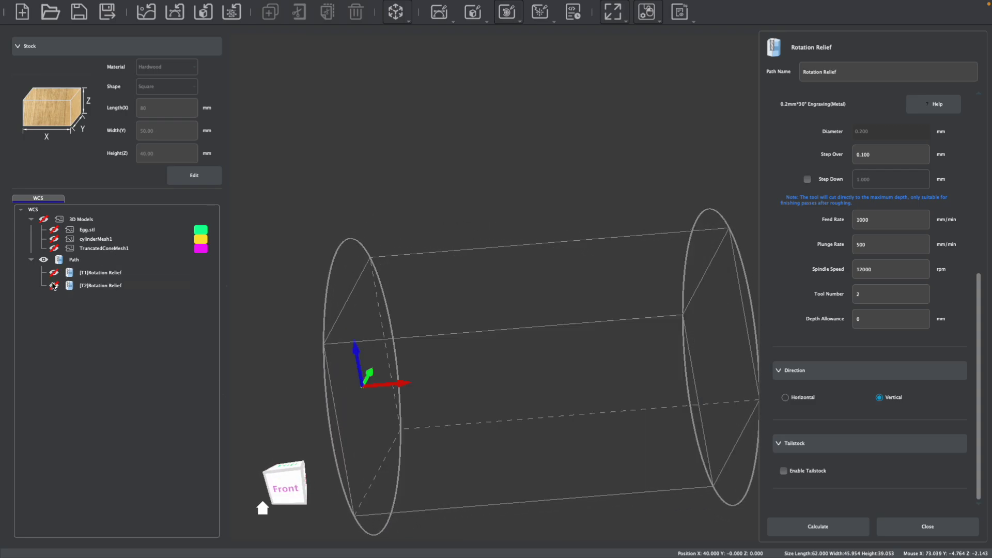
left_click(53, 285)
left_click(60, 276)
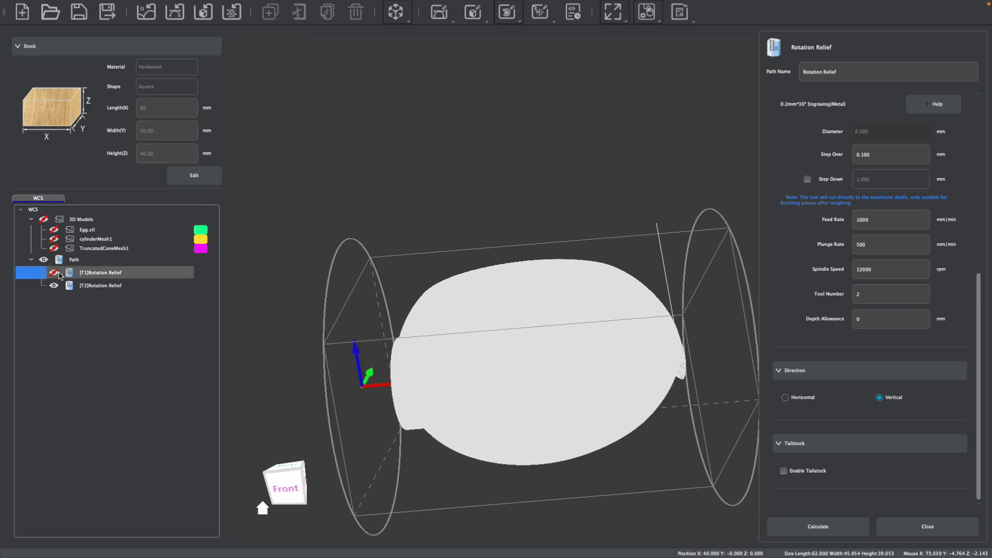
left_click(55, 273)
- Start saving all paths, including both the T1 and T2 Rotation Relief toolpaths in the export
right_click(70, 261)
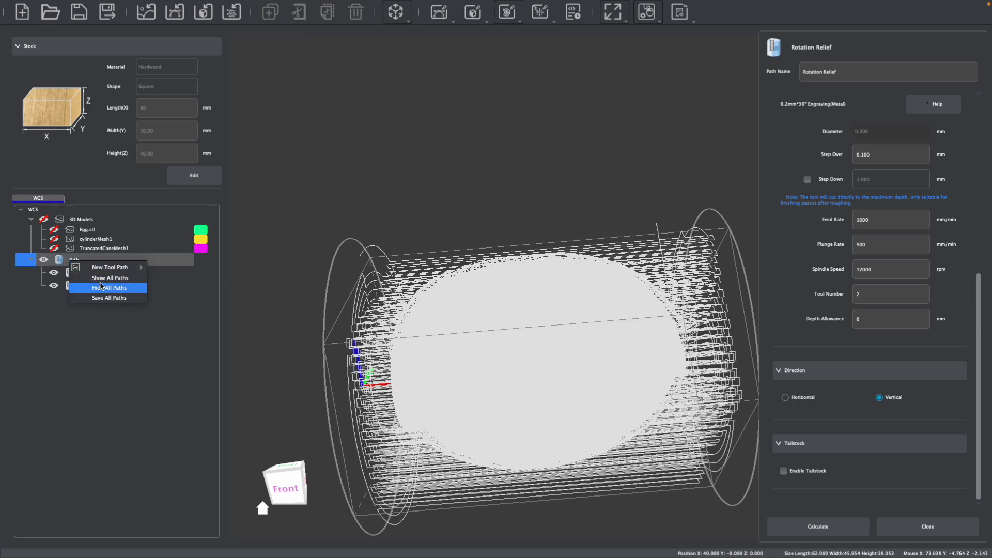
left_click(105, 298)
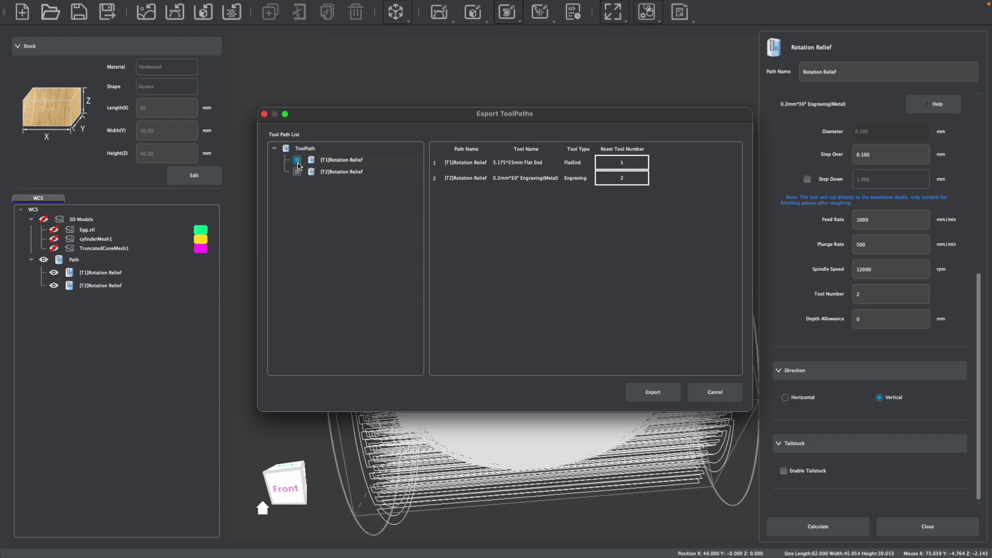
left_click(297, 170)
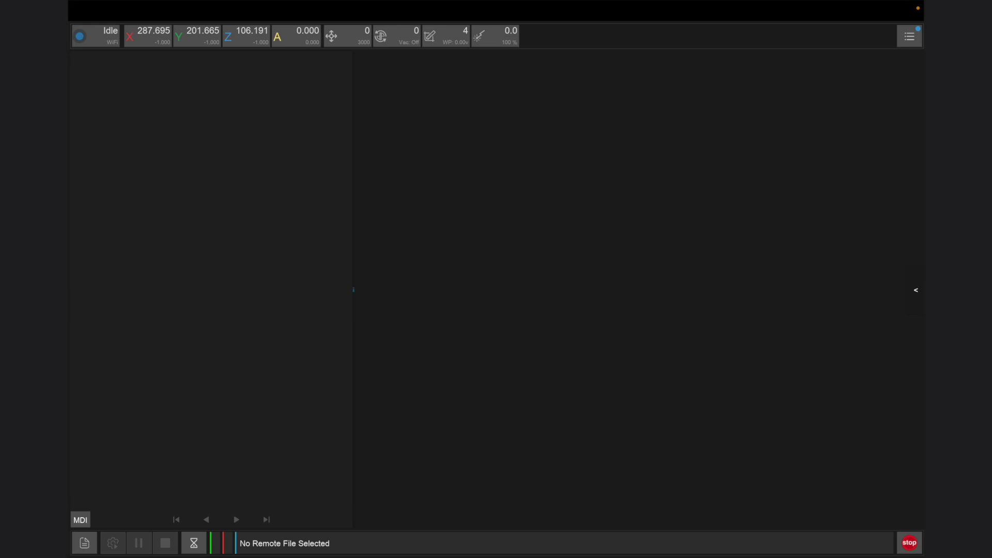
- Switch to the Carvera machine controller, upload easteregg.nc to the remote Projects folder, and load it for a toolpath preview
left_click(85, 542)
double_click(222, 154)
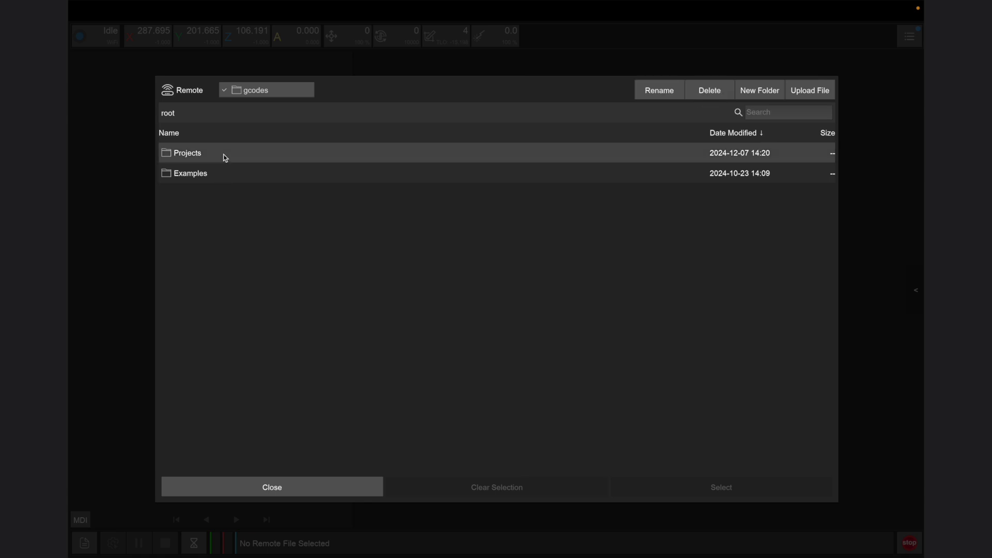
left_click(800, 96)
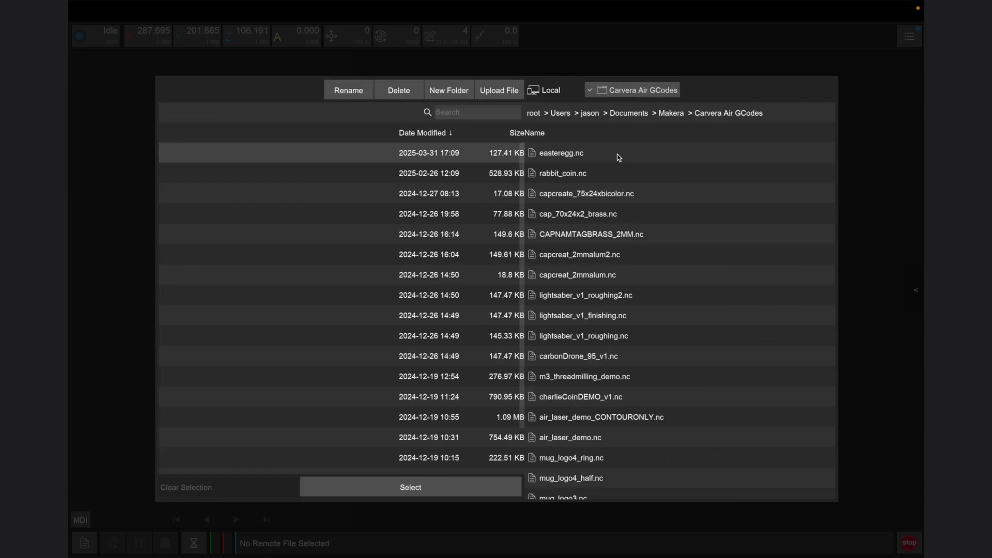
double_click(209, 154)
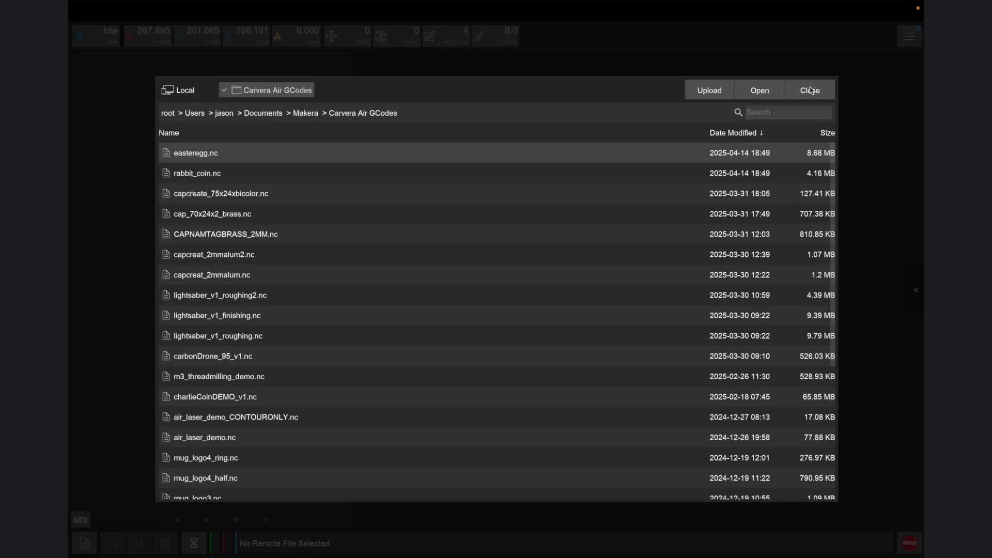
left_click(724, 494)
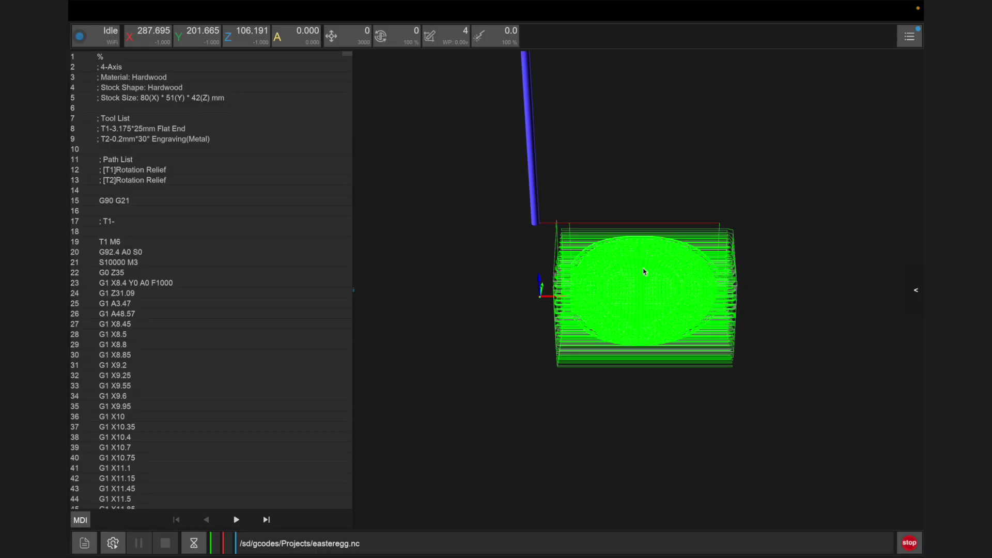
left_click_drag(643, 266, 620, 289)
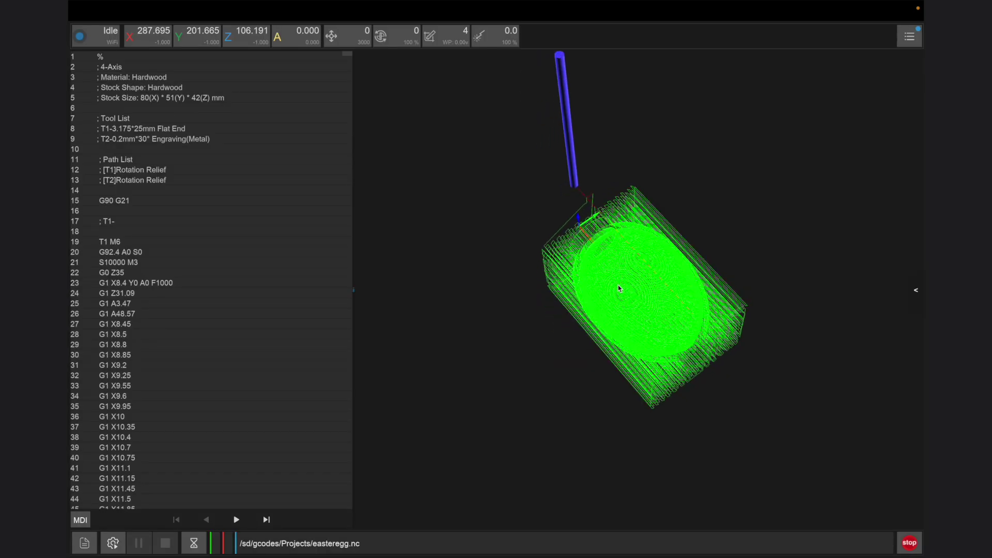
- Open the run configuration for easteregg.nc and set the work origin to the 4Axis Origin with X and Y offsets of 0.0
left_click(113, 541)
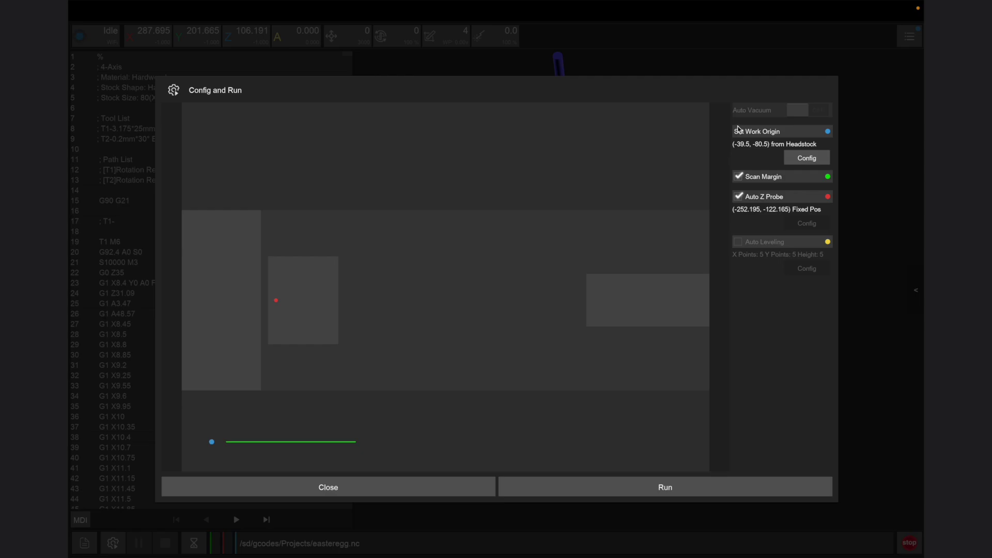
left_click(803, 160)
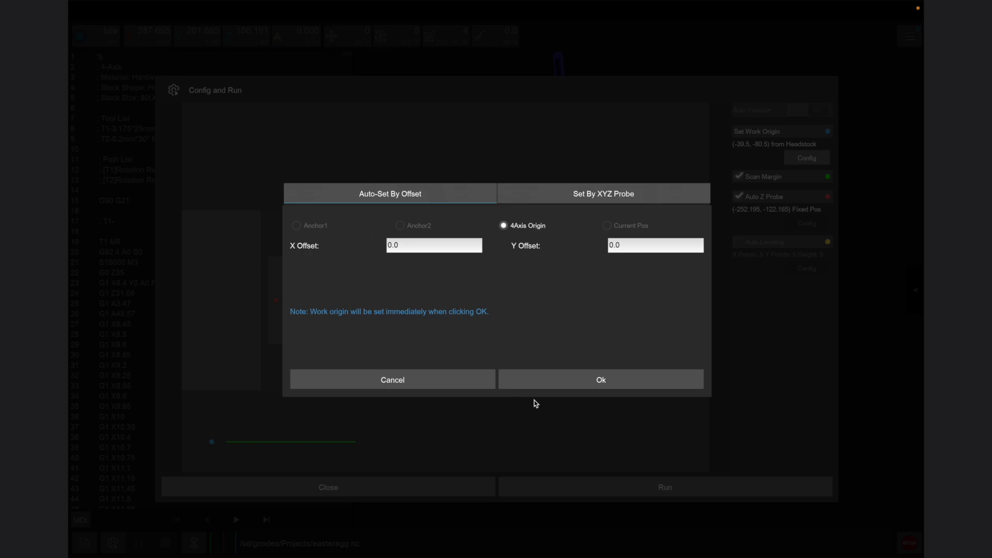
left_click(558, 383)
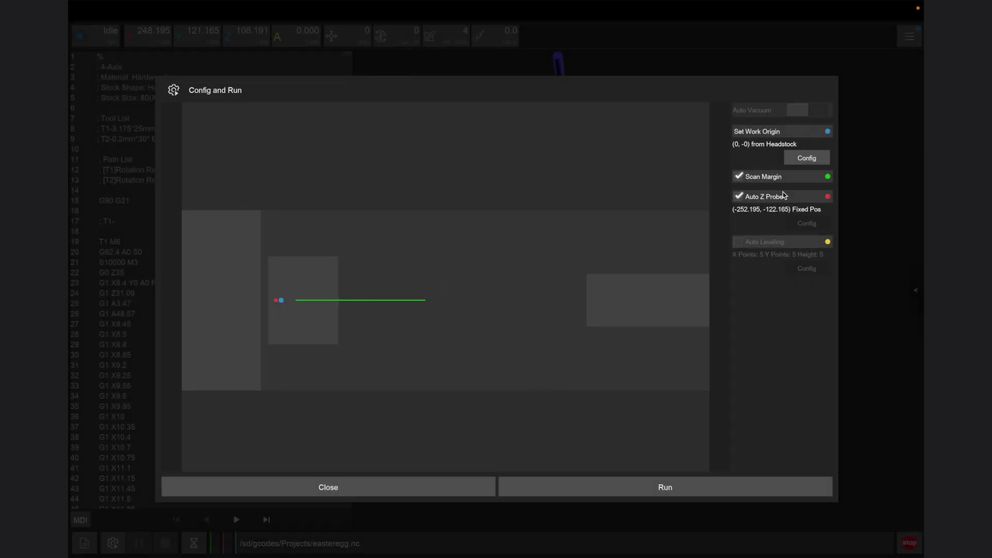
- Move the work origin to an X offset of 40 from the headstock, leaving Auto Z Probe enabled
left_click(804, 158)
left_click(739, 197)
left_click(739, 197)
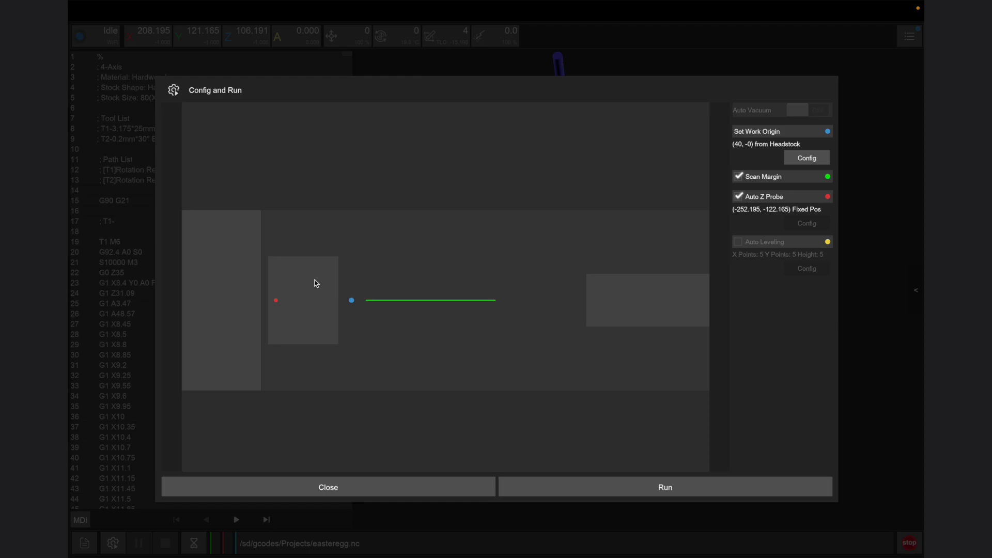